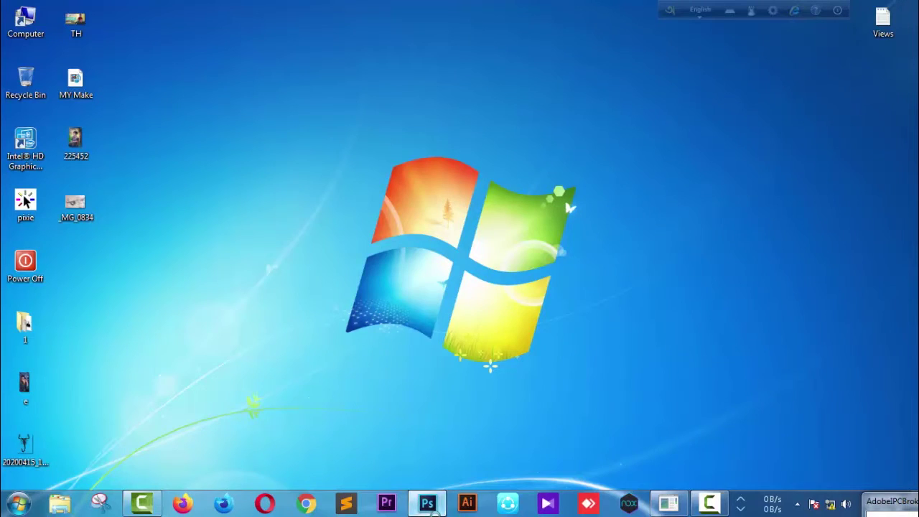
- Start Adobe Photoshop from its taskbar icon
{"action": "left_click", "coordinate": [427, 504]}
{"action": "left_click", "coordinate": [40, 9]}
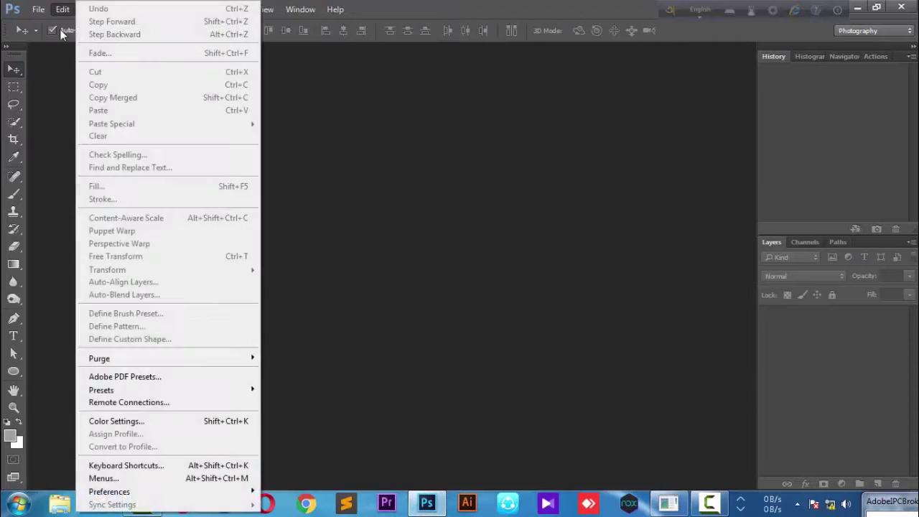
- Select every file in the 39 Glowing Wings Concept folder and open them as separate documents
{"action": "left_click", "coordinate": [45, 33]}
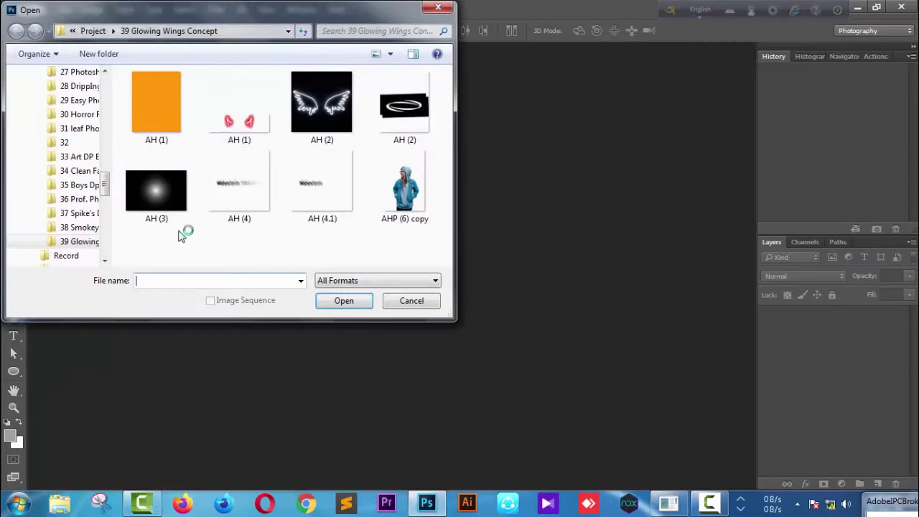
{"action": "left_click_drag", "start_coordinate": [183, 230], "coordinate": [407, 100]}
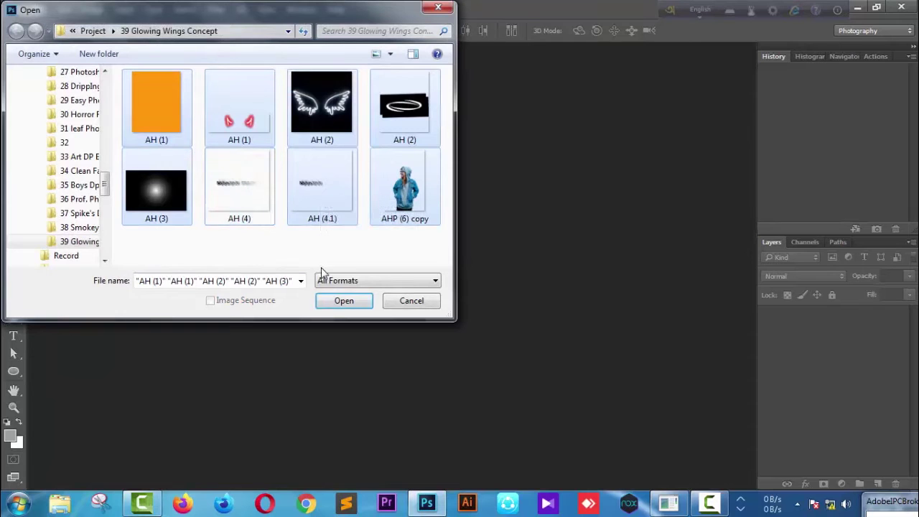
{"action": "left_click", "coordinate": [332, 302]}
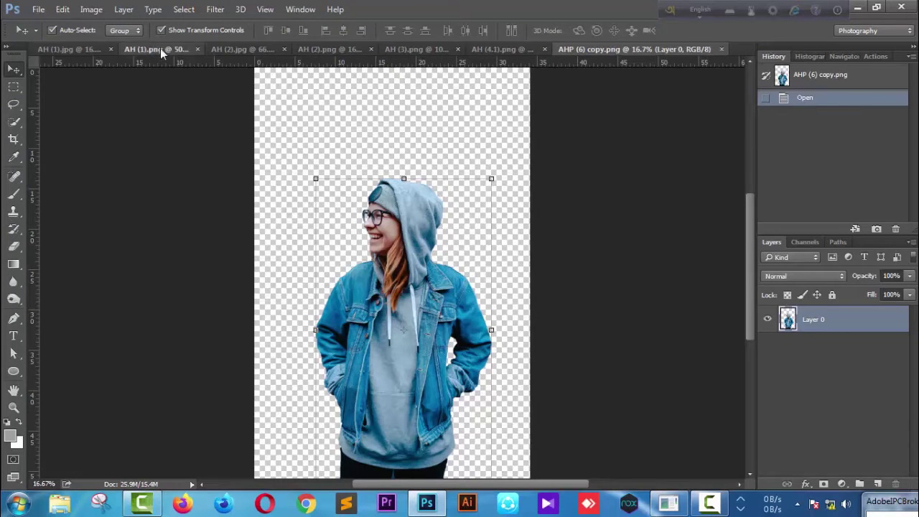
{"action": "left_click", "coordinate": [157, 49]}
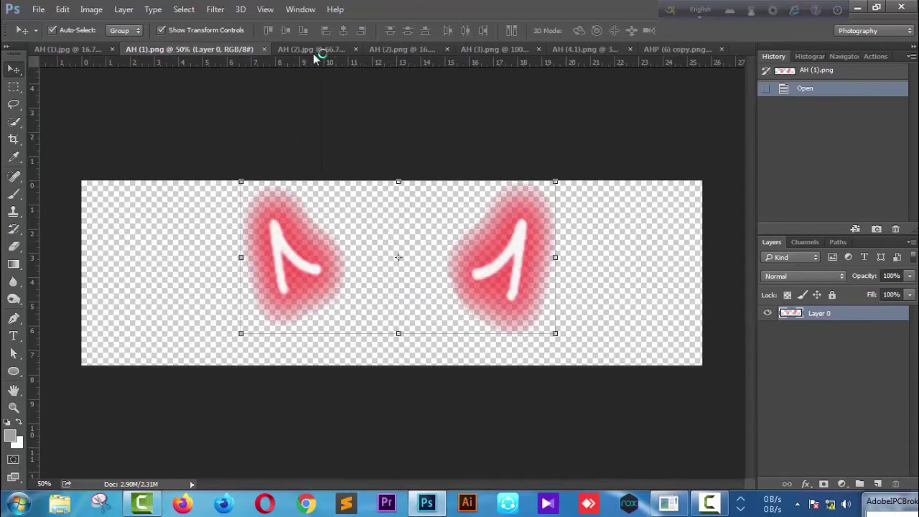
- Drag the white ellipse from AH (2).png onto the lower half of the orange AH (1).jpg poster
{"action": "left_click", "coordinate": [314, 50]}
{"action": "left_click", "coordinate": [394, 48]}
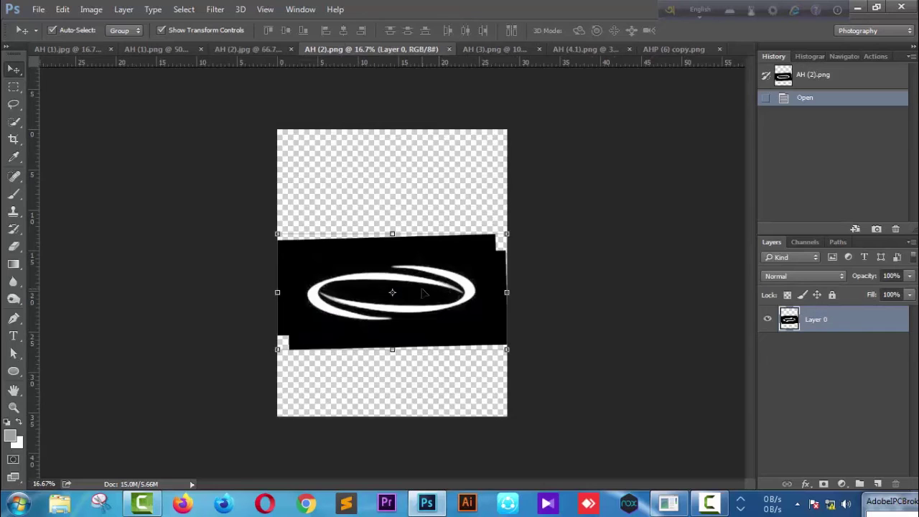
{"action": "mouse_move", "coordinate": [422, 293]}
{"action": "left_mouse_down"}
{"action": "mouse_move", "coordinate": [471, 380]}
{"action": "mouse_move", "coordinate": [389, 354]}
{"action": "left_mouse_up"}
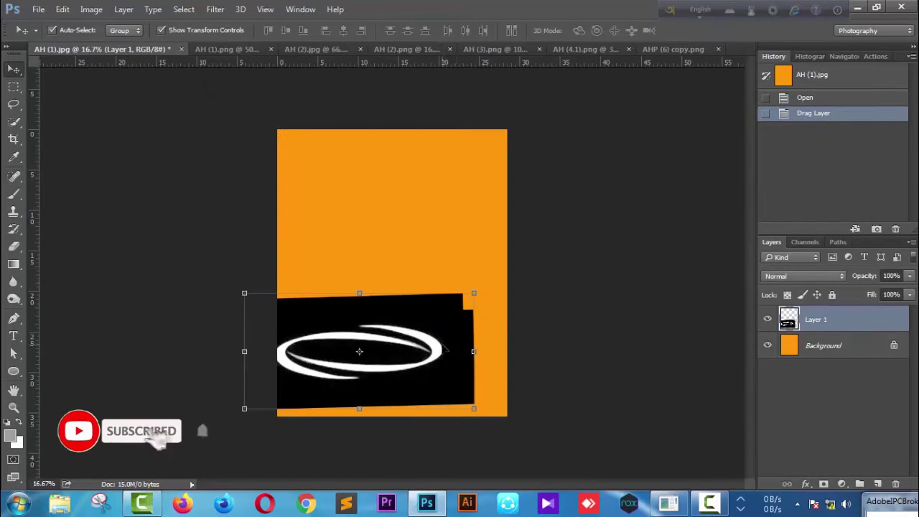
{"action": "mouse_move", "coordinate": [445, 350]}
{"action": "left_mouse_down"}
{"action": "mouse_move", "coordinate": [435, 364]}
{"action": "mouse_move", "coordinate": [479, 308]}
{"action": "mouse_move", "coordinate": [492, 308]}
{"action": "left_mouse_up"}
- Blend Layer 1 with Lighter Color and scale the ring to 65%, centred lower-middle
{"action": "left_click", "coordinate": [827, 275]}
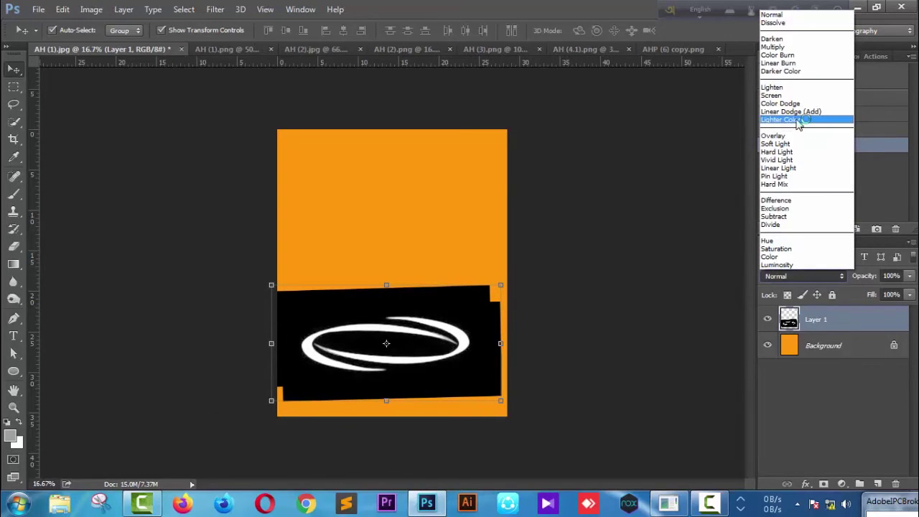
{"action": "left_click", "coordinate": [799, 121]}
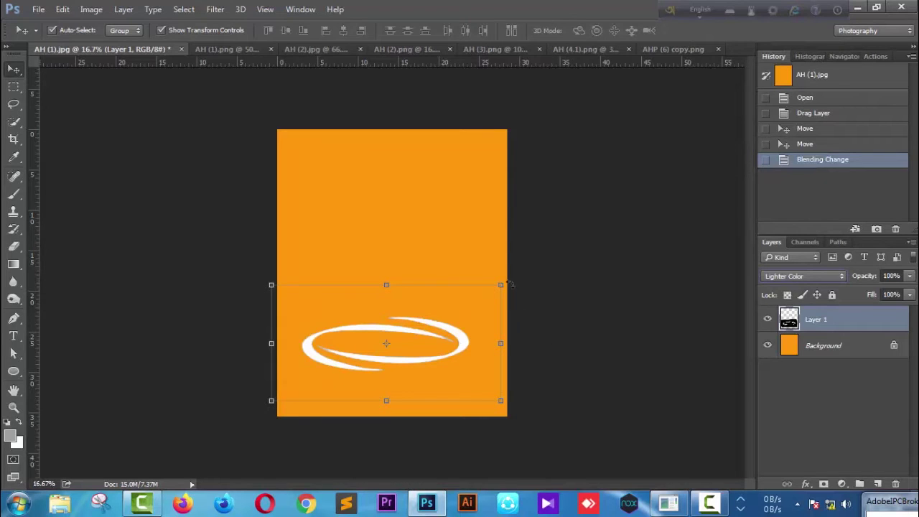
{"action": "left_click_drag", "start_coordinate": [502, 283], "coordinate": [482, 287]}
{"action": "left_click_drag", "start_coordinate": [442, 335], "coordinate": [457, 314]}
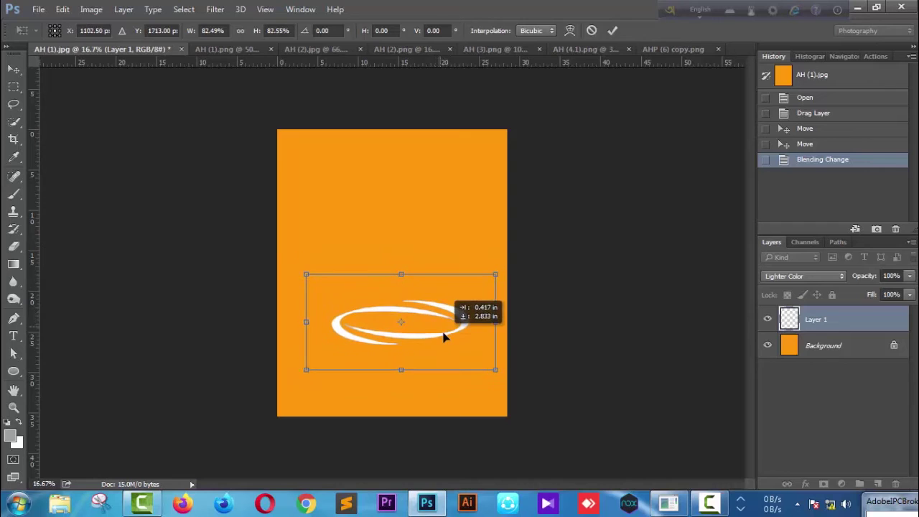
{"action": "mouse_move", "coordinate": [495, 275]}
{"action": "left_mouse_down"}
{"action": "mouse_move", "coordinate": [480, 264]}
{"action": "mouse_move", "coordinate": [476, 285]}
{"action": "left_mouse_up"}
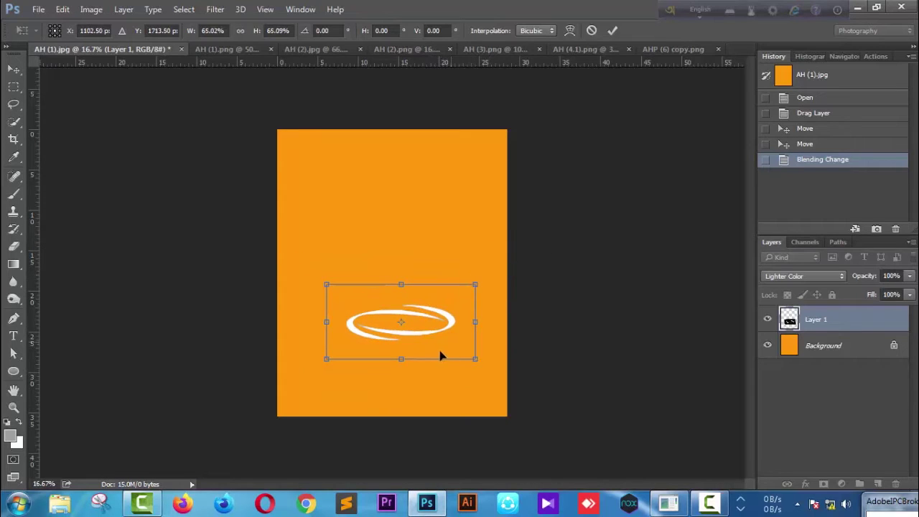
{"action": "left_click_drag", "start_coordinate": [410, 336], "coordinate": [405, 318]}
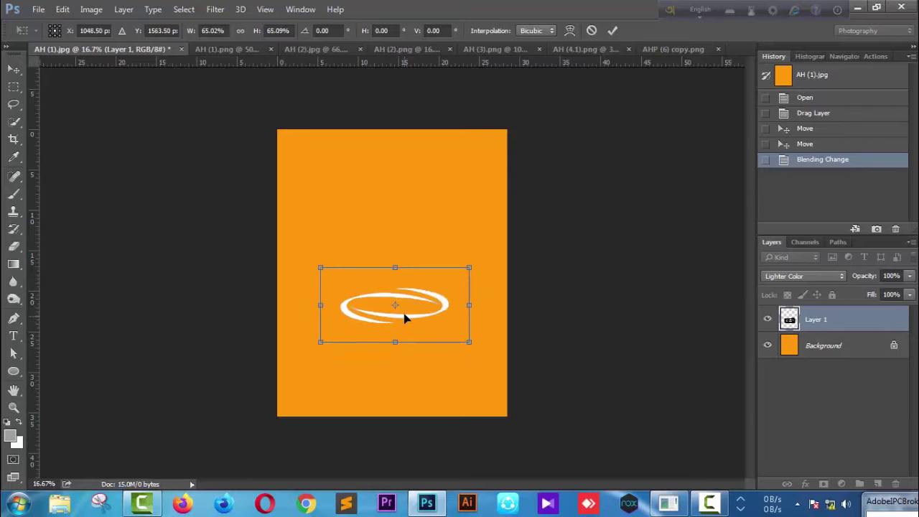
{"action": "key", "text": "Return"}
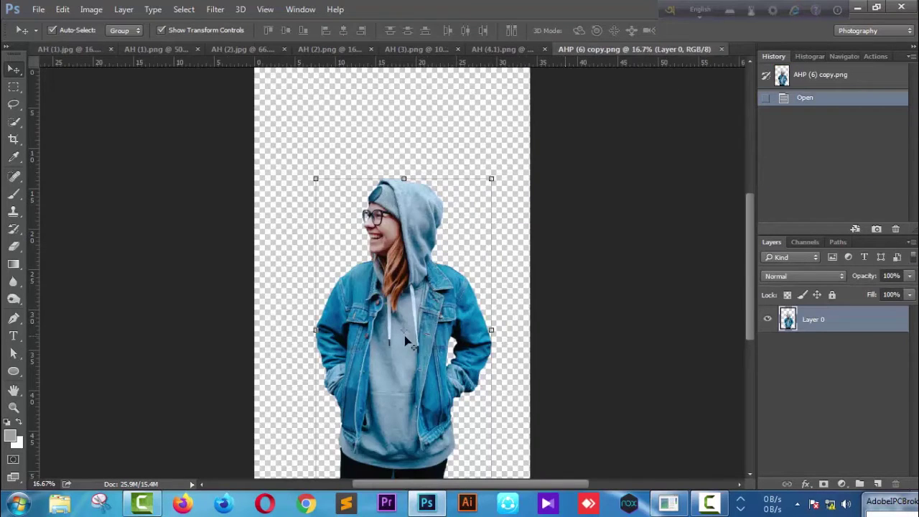
- Drag the denim-jacket woman into the poster, scale her to about 65%, and centre her over the ring
{"action": "left_click_drag", "start_coordinate": [405, 341], "coordinate": [83, 56]}
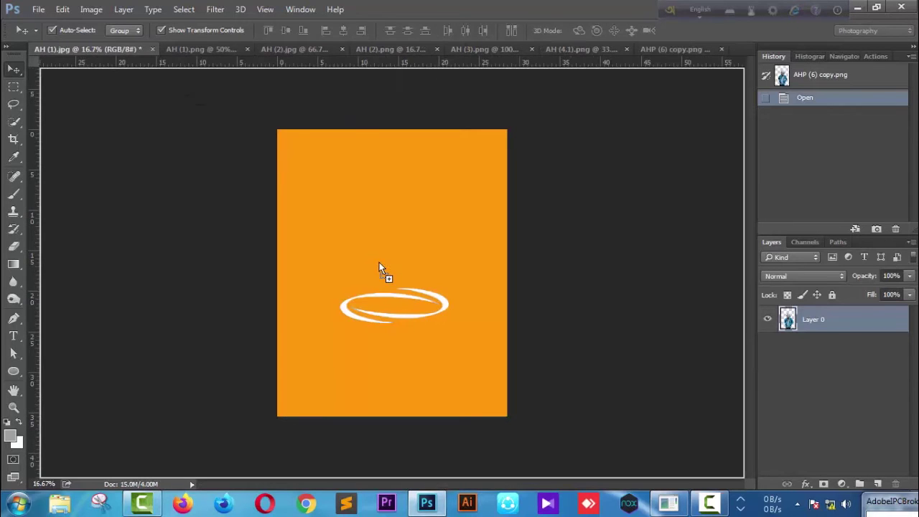
{"action": "left_click_drag", "start_coordinate": [84, 56], "coordinate": [412, 269]}
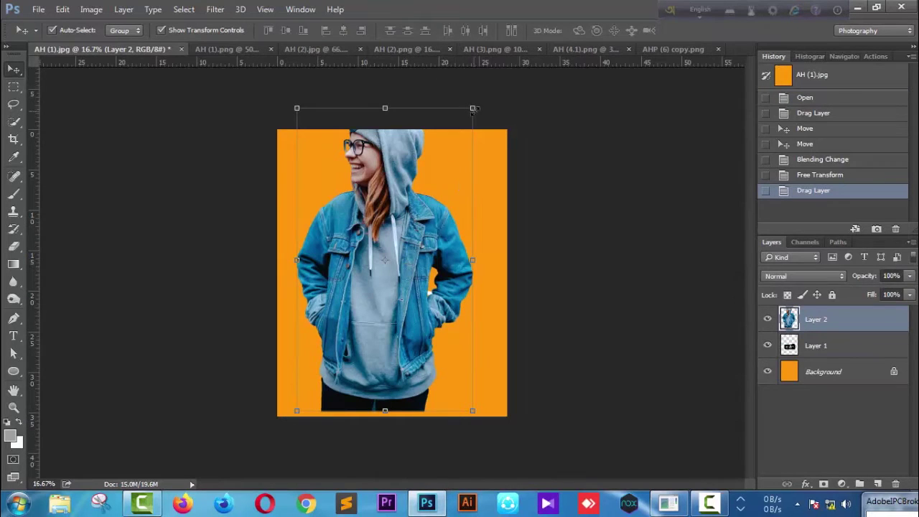
{"action": "left_click_drag", "start_coordinate": [474, 109], "coordinate": [437, 169]}
{"action": "left_click_drag", "start_coordinate": [375, 270], "coordinate": [379, 282]}
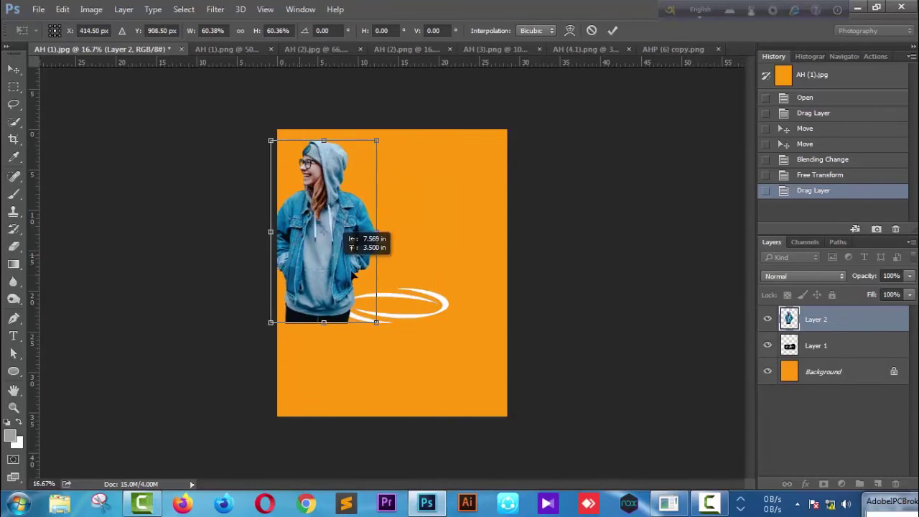
{"action": "left_click_drag", "start_coordinate": [451, 163], "coordinate": [460, 147]}
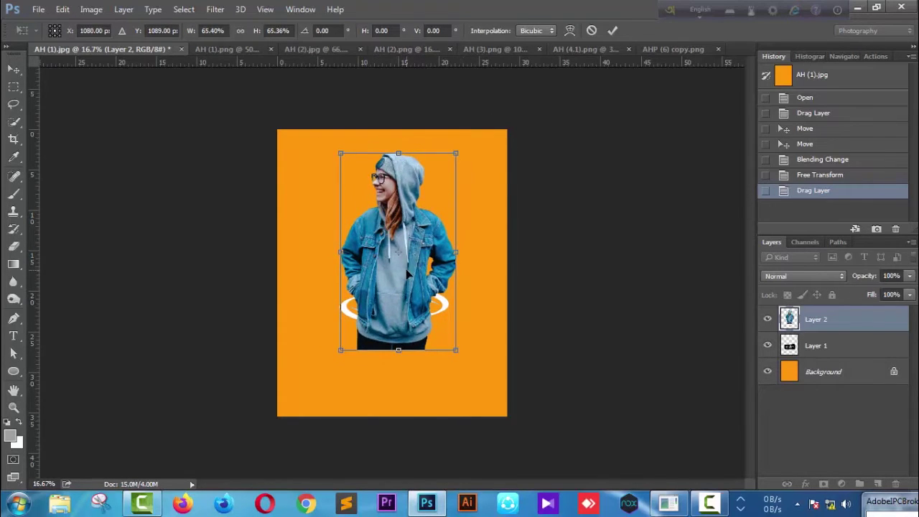
{"action": "left_click_drag", "start_coordinate": [412, 270], "coordinate": [413, 282]}
{"action": "key", "text": "Return"}
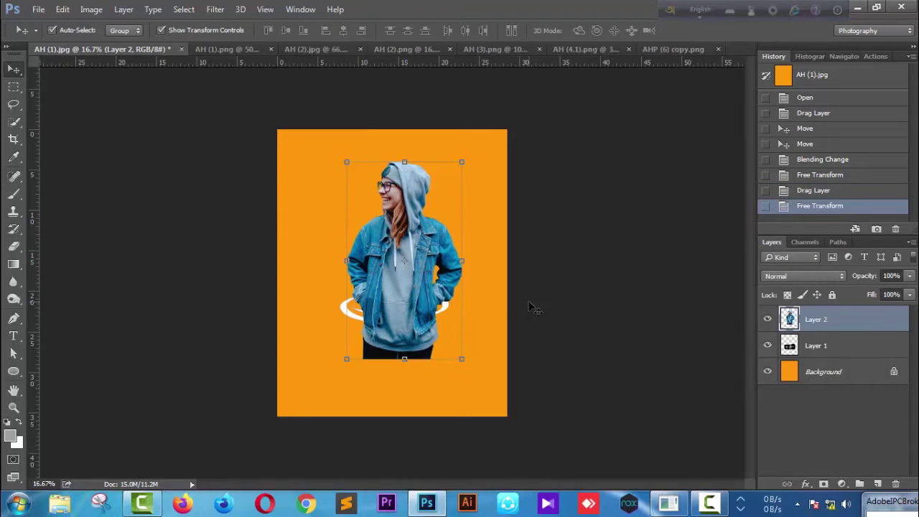
{"action": "left_click", "coordinate": [853, 309], "text": "ctrl"}
{"action": "left_click", "coordinate": [850, 319]}
- Set Layer 2's opacity to 50% and zoom in on the woman's jacket
{"action": "type", "text": "50"}
{"action": "key", "text": "Return"}
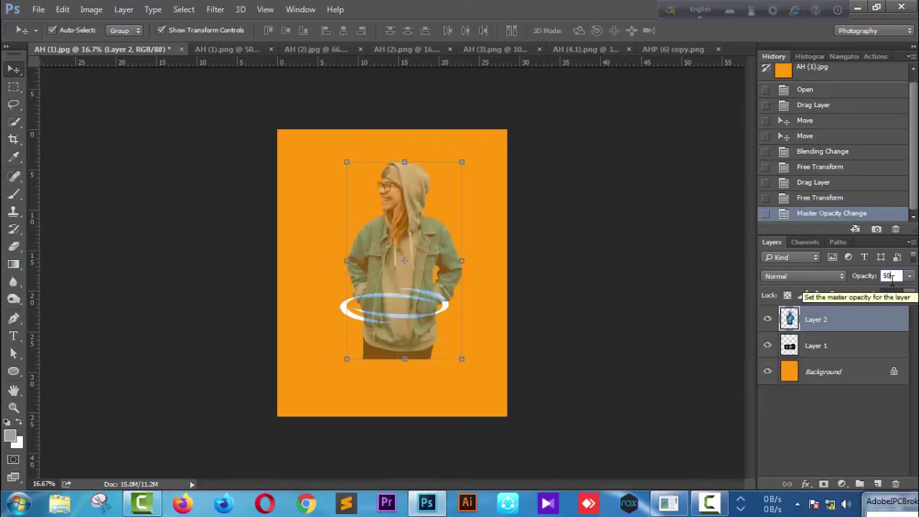
{"action": "key", "text": "ctrl+plus"}
{"action": "key", "text": "ctrl+plus"}
{"action": "key", "text": "ctrl+plus"}
{"action": "key", "text": "ctrl+plus"}
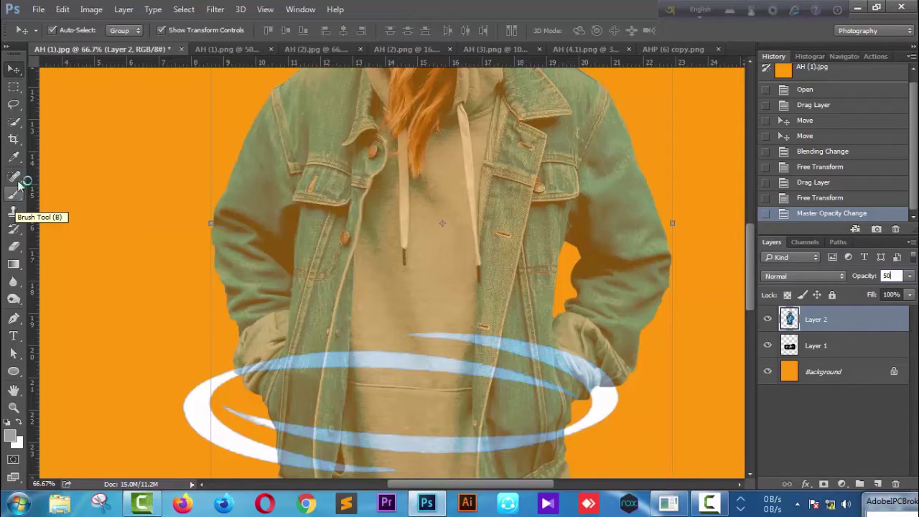
{"action": "left_click", "coordinate": [15, 90]}
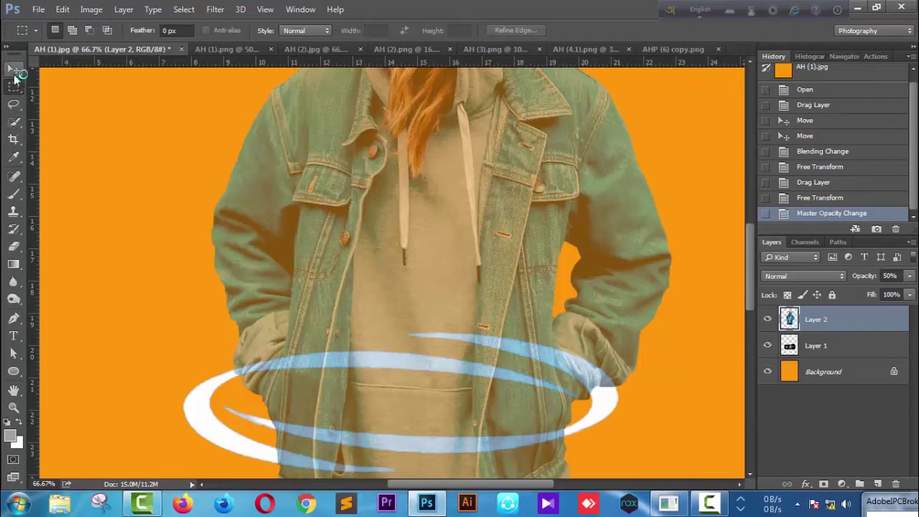
{"action": "left_click", "coordinate": [14, 318]}
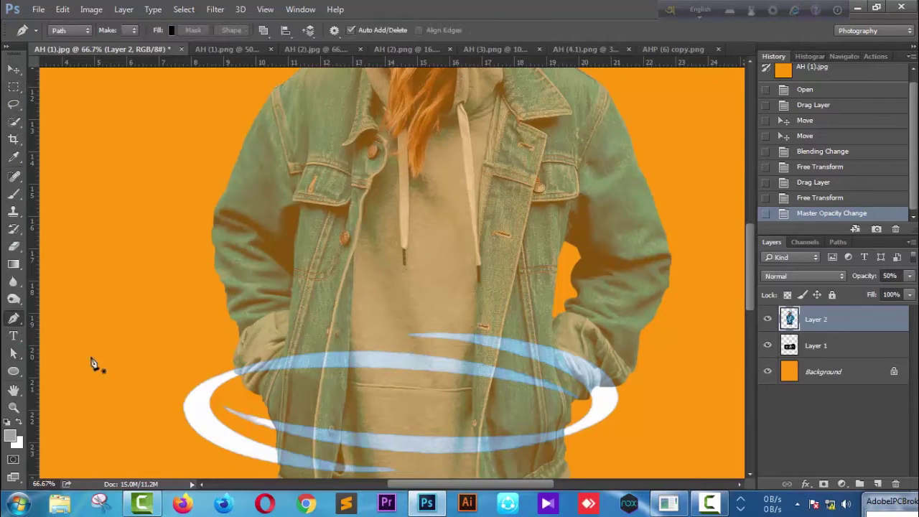
- Zoom in and start a pen path with curved anchors along the ring's front edge
{"action": "key", "text": "ctrl+plus"}
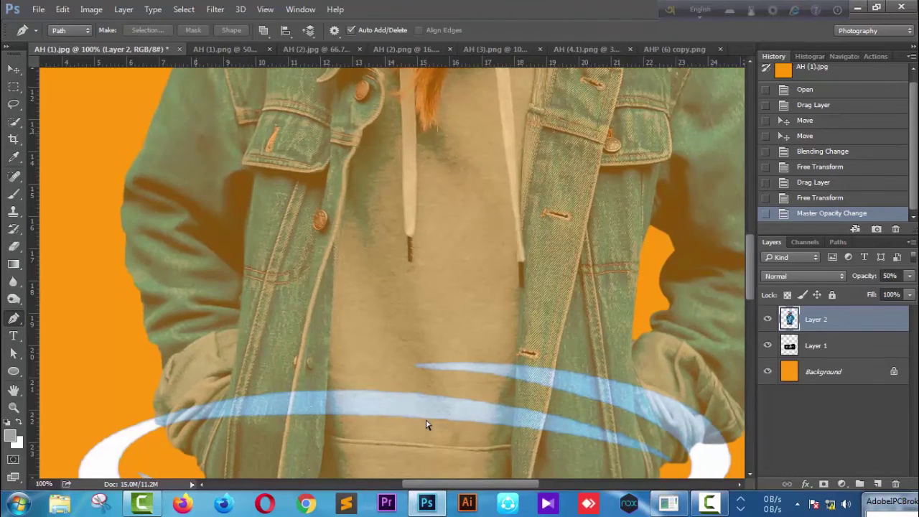
{"action": "key", "text": "ctrl+plus"}
{"action": "left_click_drag", "start_coordinate": [415, 397], "coordinate": [429, 168]}
{"action": "mouse_move", "coordinate": [402, 445]}
{"action": "left_mouse_down"}
{"action": "mouse_move", "coordinate": [396, 293]}
{"action": "mouse_move", "coordinate": [460, 200]}
{"action": "mouse_move", "coordinate": [507, 187]}
{"action": "left_mouse_up"}
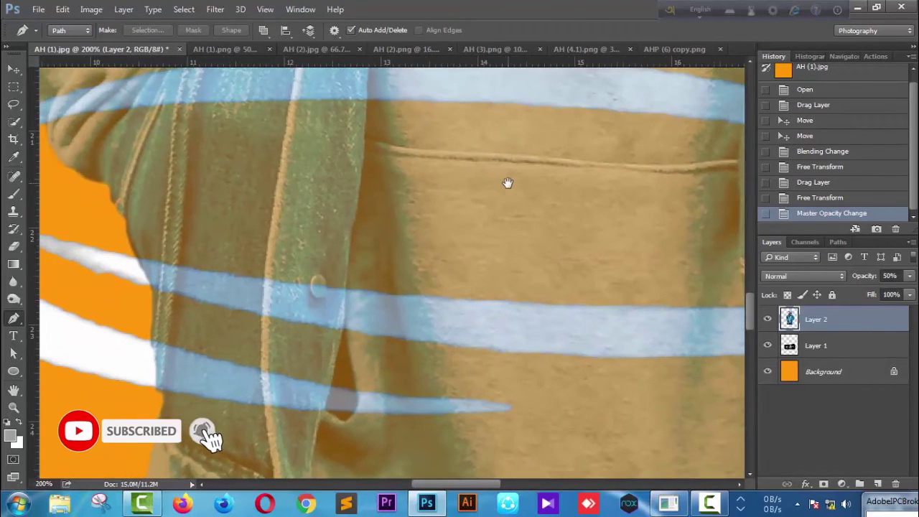
{"action": "left_click", "coordinate": [140, 264]}
{"action": "scroll", "coordinate": [174, 253], "scroll_direction": "right", "scroll_amount": 3}
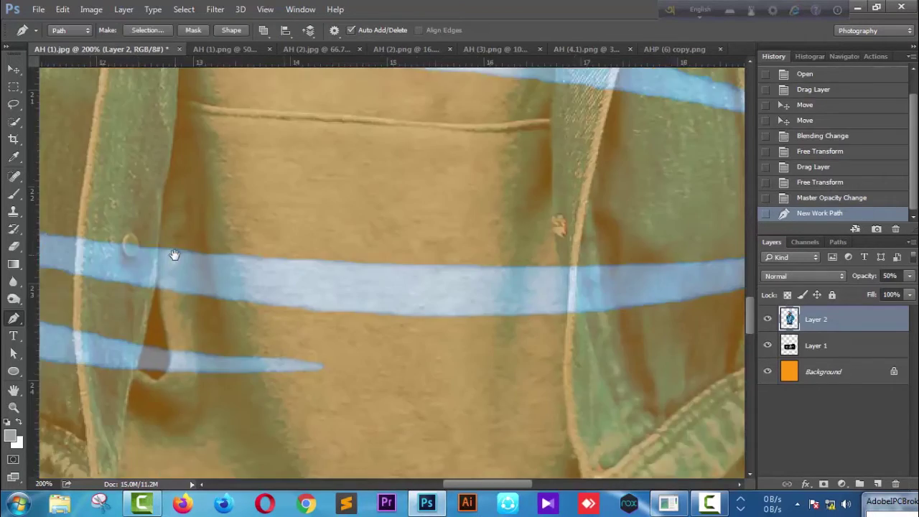
{"action": "scroll", "coordinate": [359, 263], "scroll_direction": "right", "scroll_amount": 1}
{"action": "key", "text": "ctrl+minus"}
{"action": "left_click_drag", "start_coordinate": [386, 273], "coordinate": [401, 270]}
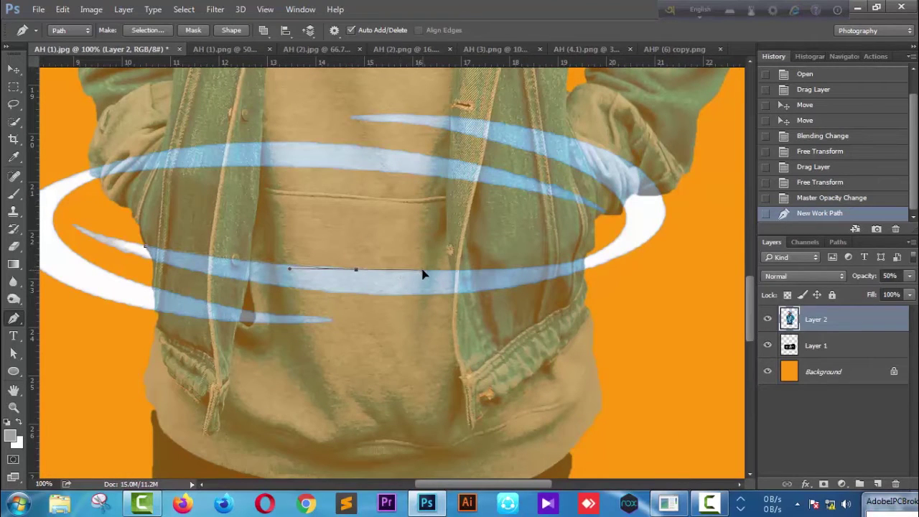
{"action": "left_click_drag", "start_coordinate": [424, 273], "coordinate": [424, 271]}
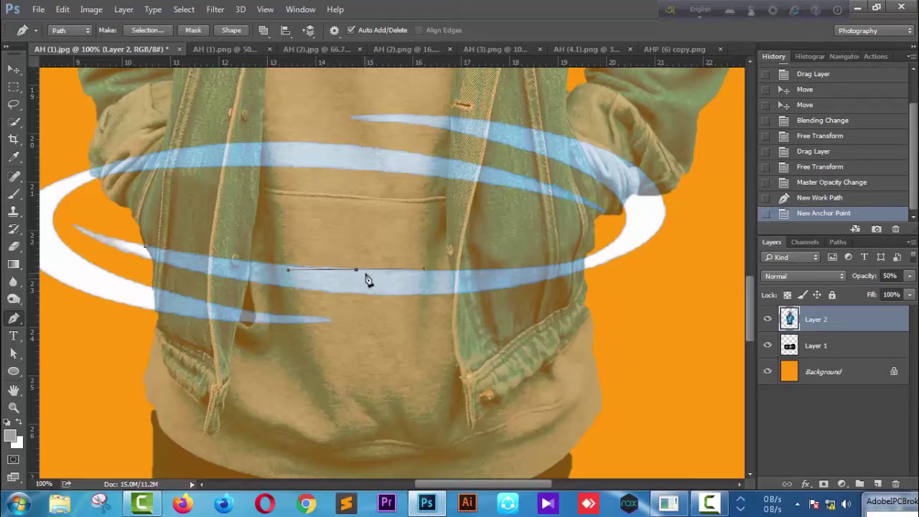
- Continue the path along the ring's front band to where it meets the jacket on the right
{"action": "left_click", "coordinate": [356, 271]}
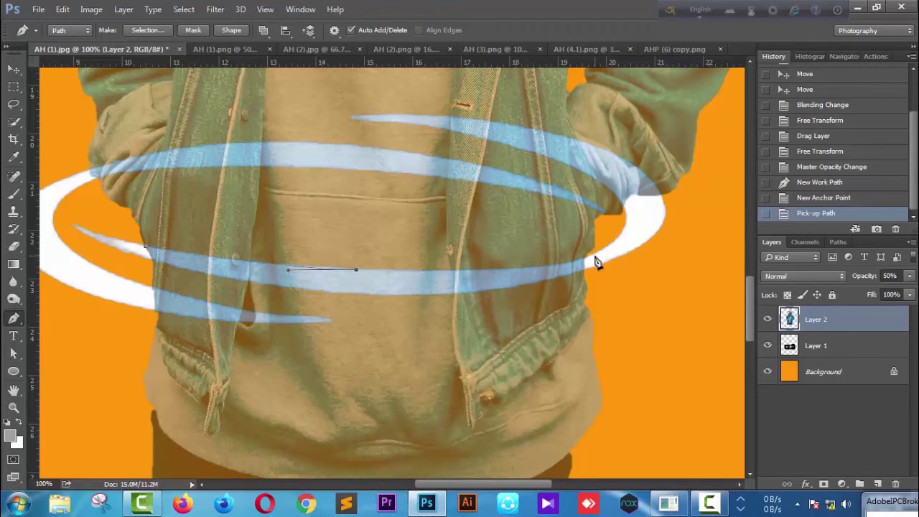
{"action": "left_click", "coordinate": [560, 270]}
{"action": "left_click", "coordinate": [561, 269]}
{"action": "key", "text": "ctrl+z"}
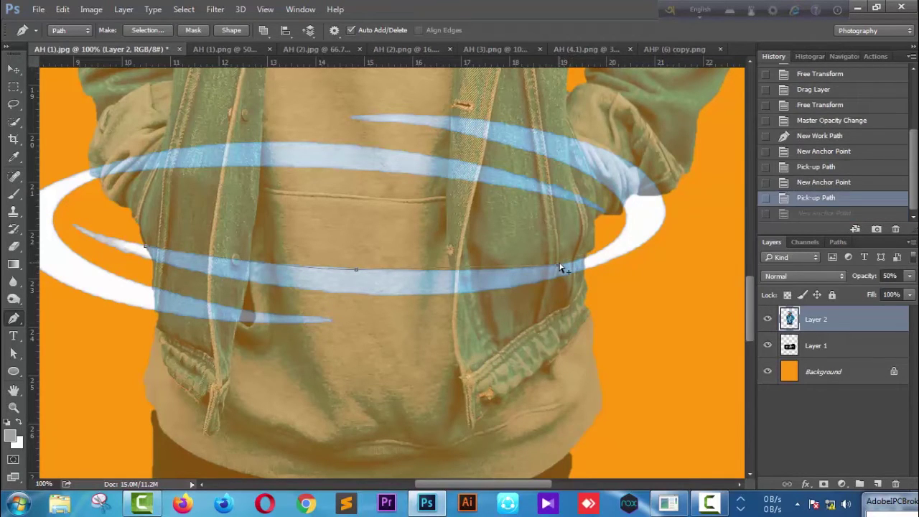
{"action": "key", "text": "ctrl+alt+z"}
{"action": "key", "text": "ctrl+alt+z"}
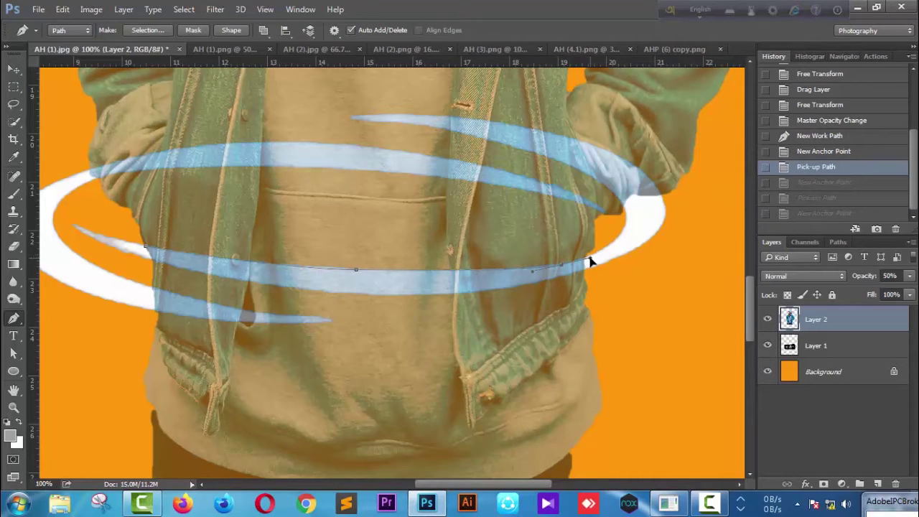
{"action": "left_click", "coordinate": [588, 263]}
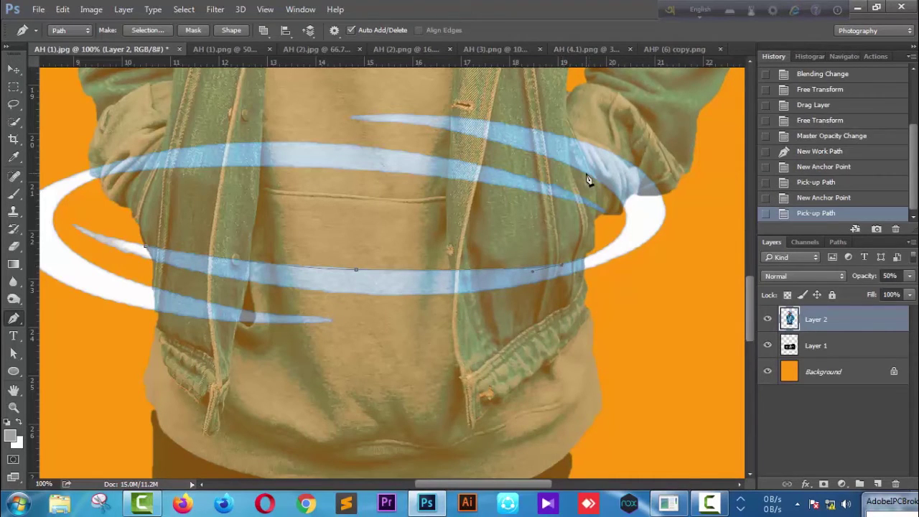
{"action": "left_click", "coordinate": [586, 262]}
{"action": "left_click_drag", "start_coordinate": [585, 258], "coordinate": [620, 276]}
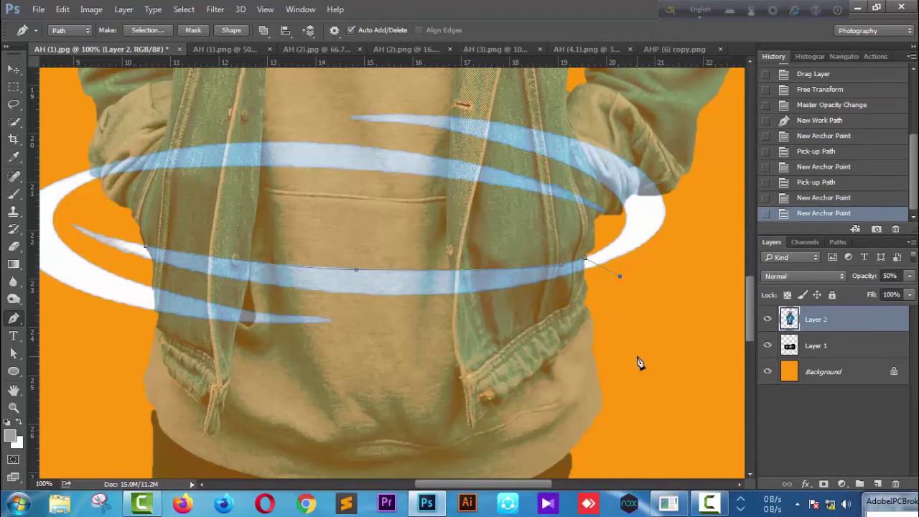
- Add anchors below the figure's hips and close the path at its starting anchor
{"action": "key", "text": "ctrl+minus"}
{"action": "key", "text": "ctrl+minus"}
{"action": "left_click", "coordinate": [623, 363]}
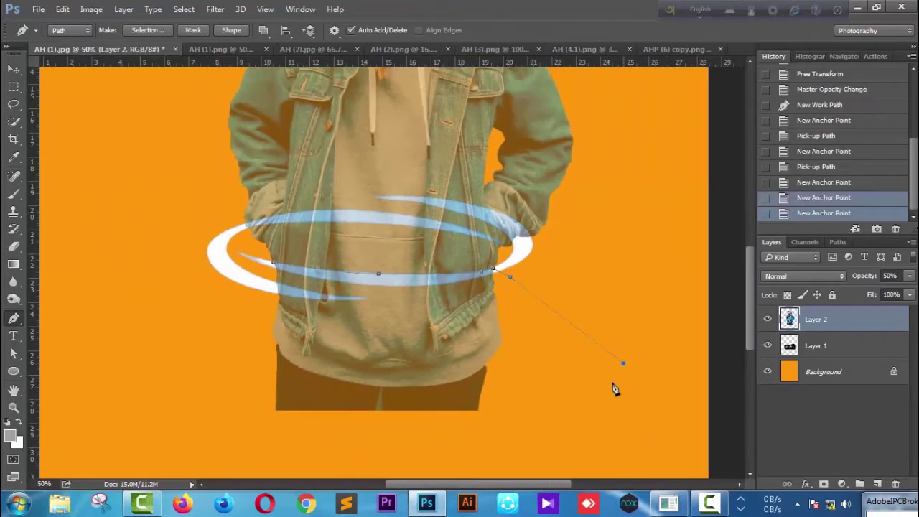
{"action": "left_click", "coordinate": [369, 441]}
{"action": "left_click", "coordinate": [245, 407]}
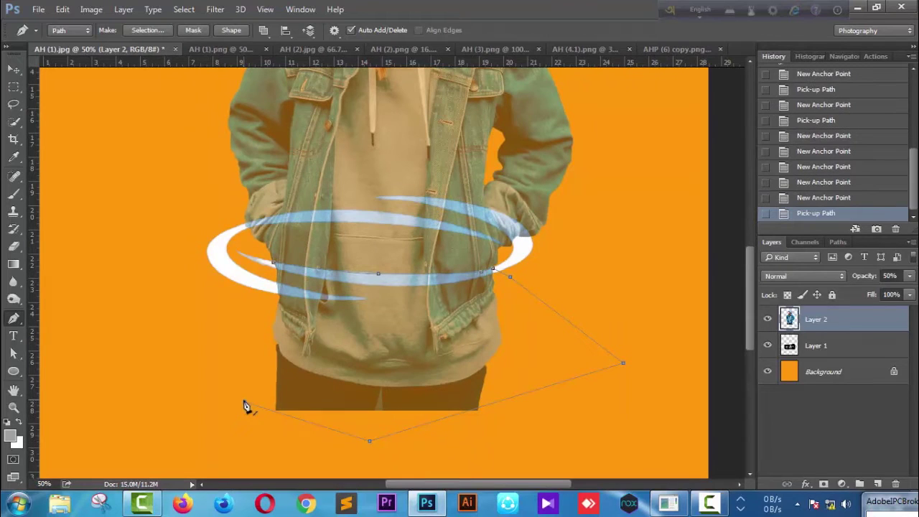
{"action": "left_click", "coordinate": [273, 266]}
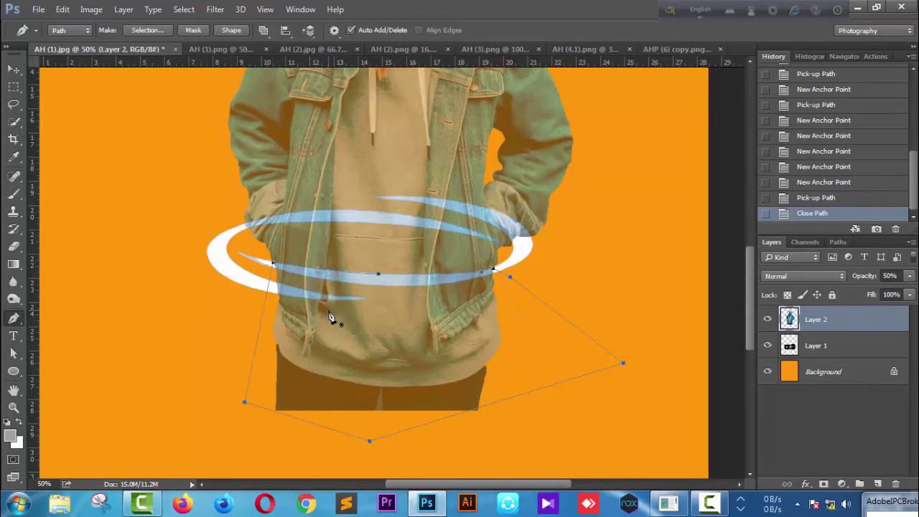
- Turn the path into a selection, delete the body below the ring, and restore Layer 2 to 100% opacity
{"action": "right_click", "coordinate": [394, 224]}
{"action": "left_click", "coordinate": [398, 206]}
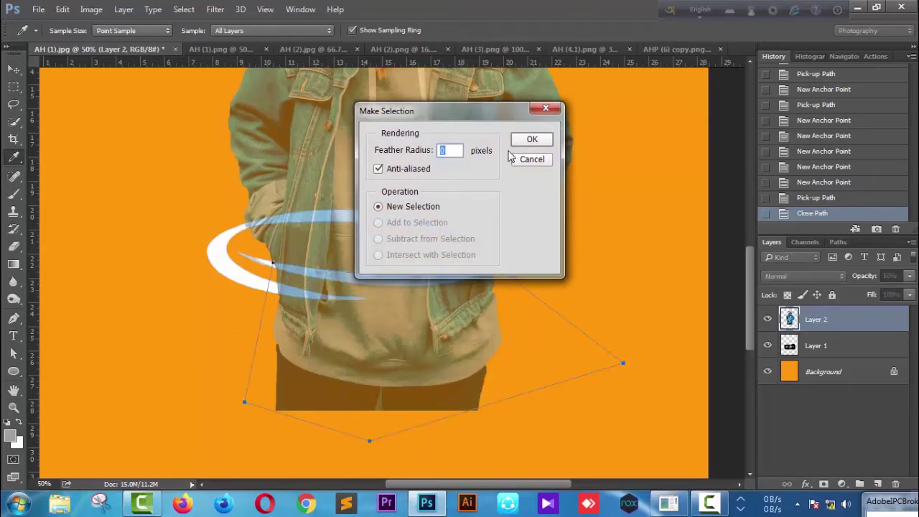
{"action": "left_click", "coordinate": [531, 141]}
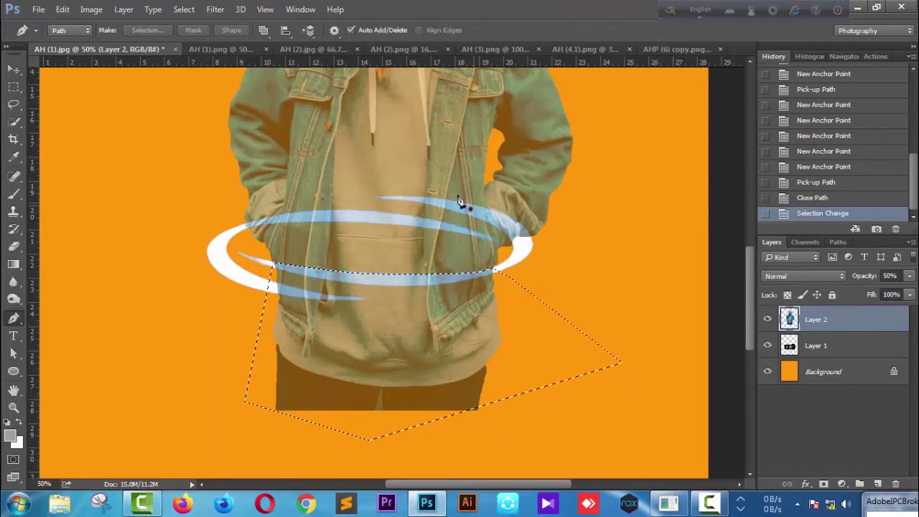
{"action": "left_click", "coordinate": [12, 69]}
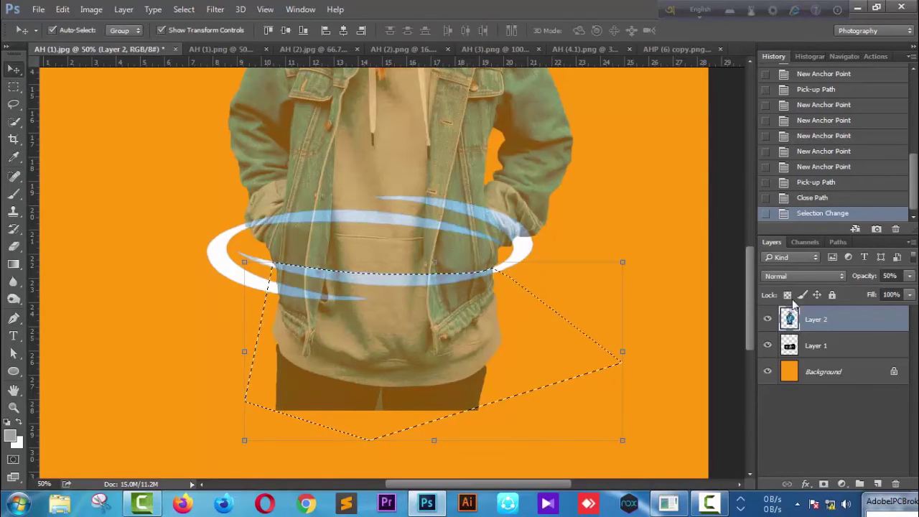
{"action": "key", "text": "Delete"}
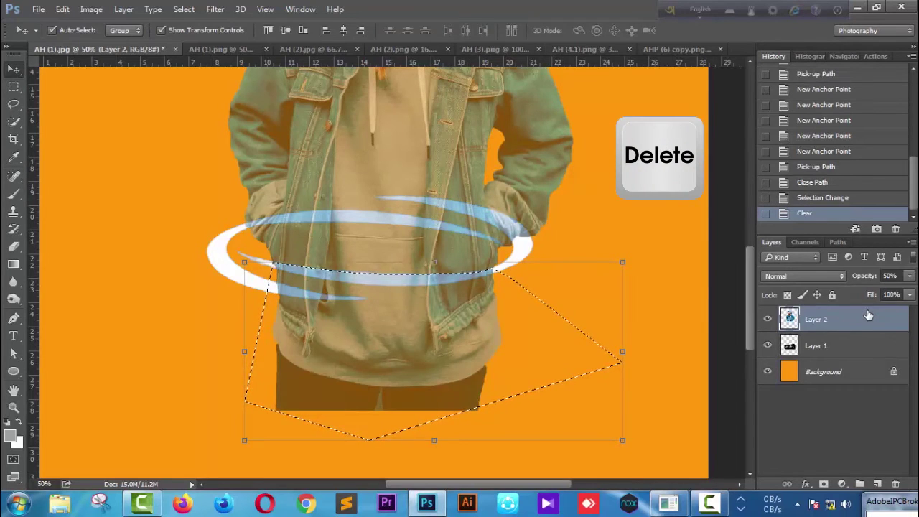
{"action": "key", "text": "ctrl+d"}
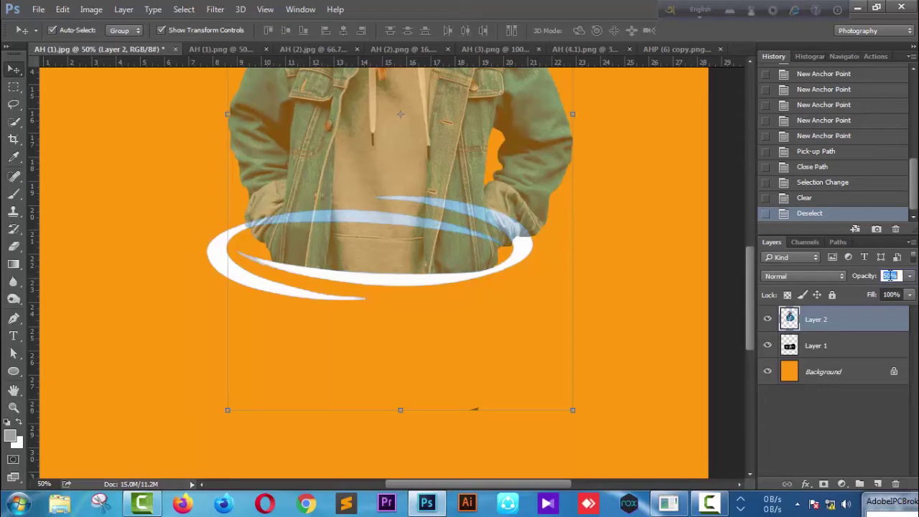
{"action": "type", "text": "100"}
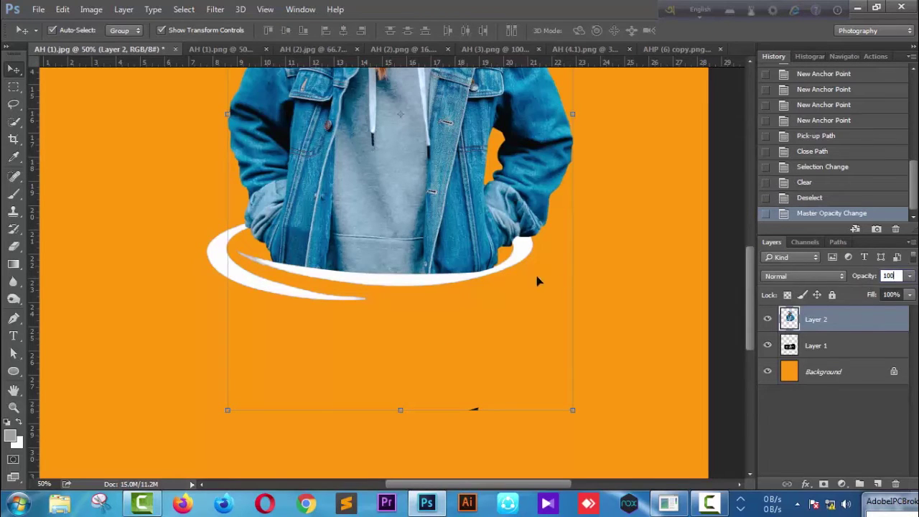
{"action": "left_click", "coordinate": [120, 220]}
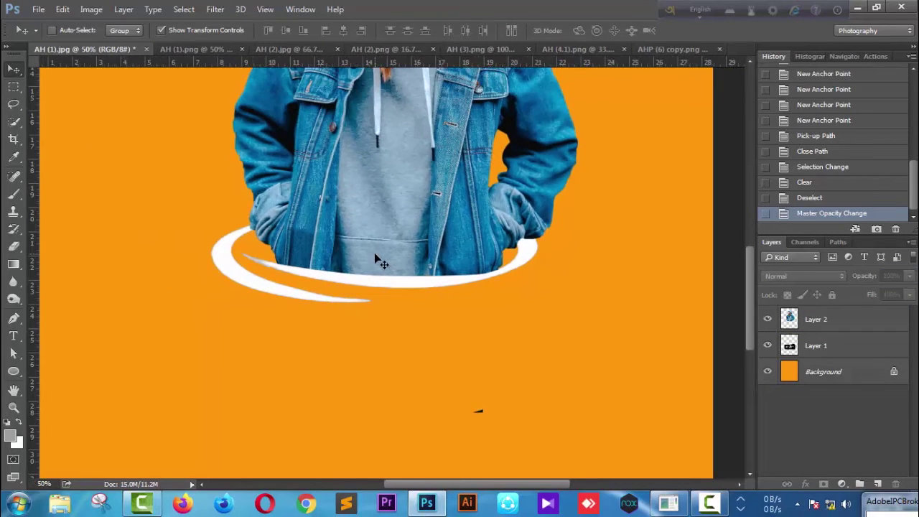
- Drag the red neon horns into the poster and shrink them to about 44% above the head
{"action": "scroll", "coordinate": [380, 260], "scroll_direction": "down", "scroll_amount": 1}
{"action": "scroll", "coordinate": [437, 255], "scroll_direction": "down", "scroll_amount": 1}
{"action": "scroll", "coordinate": [445, 265], "scroll_direction": "down", "scroll_amount": 1}
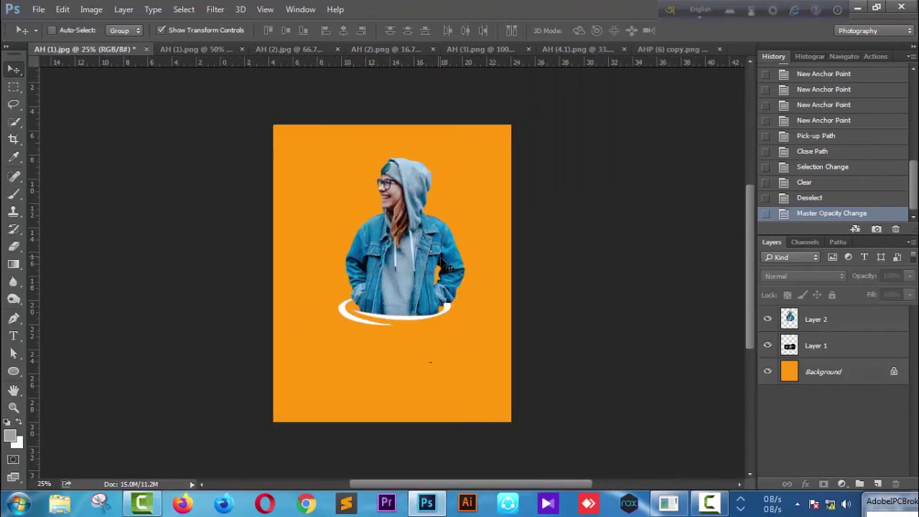
{"action": "key", "text": "ctrl+plus"}
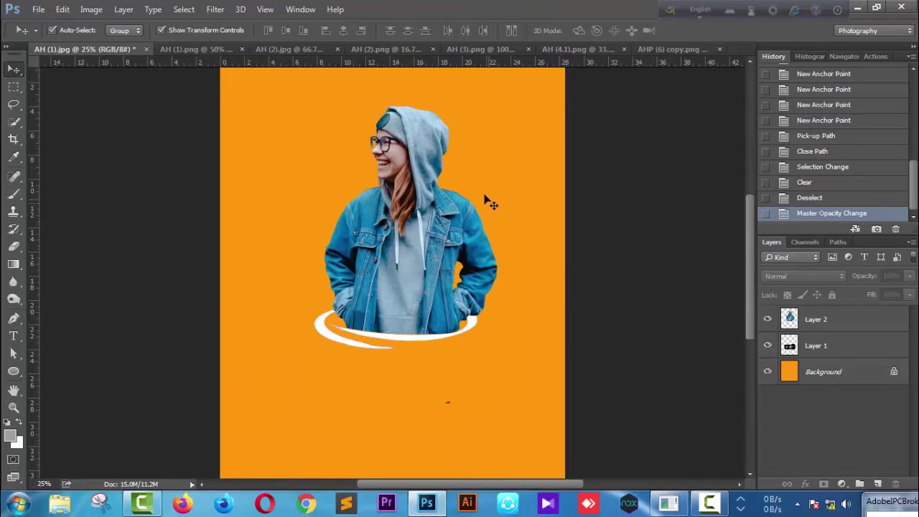
{"action": "left_click", "coordinate": [184, 50]}
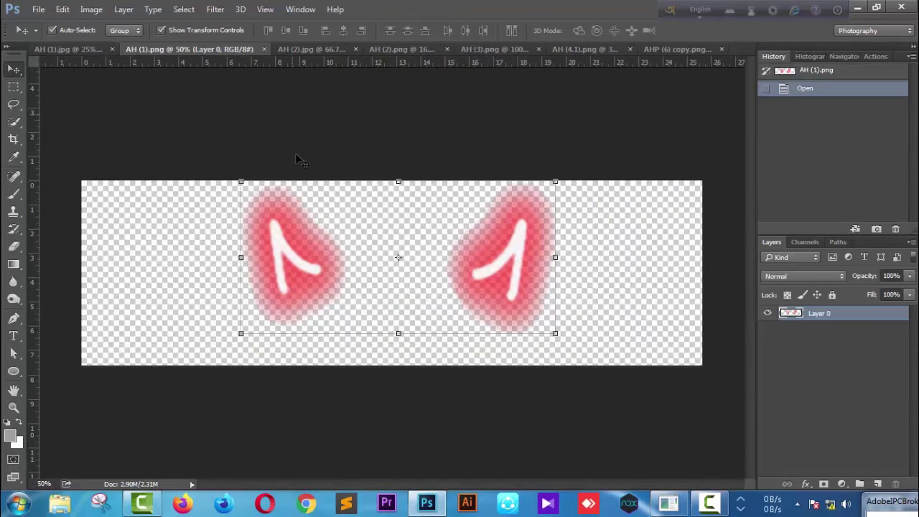
{"action": "left_click_drag", "start_coordinate": [290, 246], "coordinate": [77, 37]}
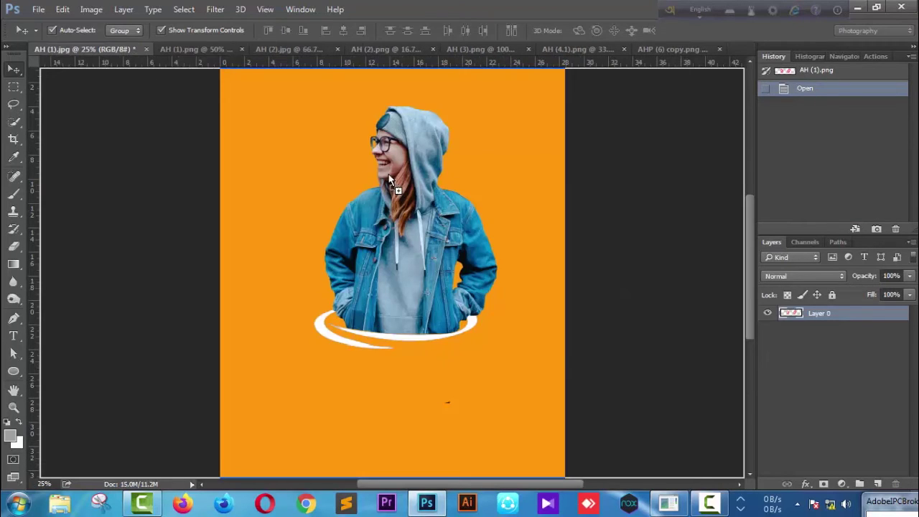
{"action": "left_click_drag", "start_coordinate": [80, 50], "coordinate": [370, 170]}
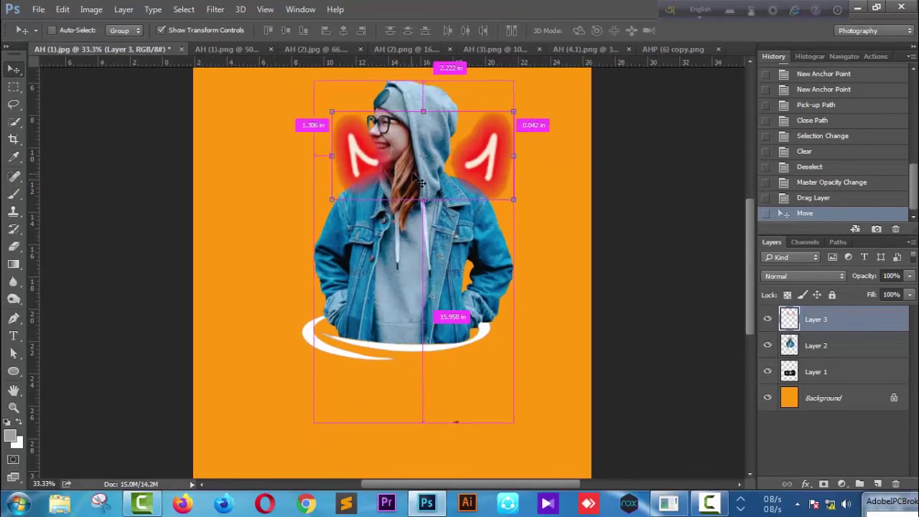
{"action": "left_click_drag", "start_coordinate": [443, 227], "coordinate": [441, 275]}
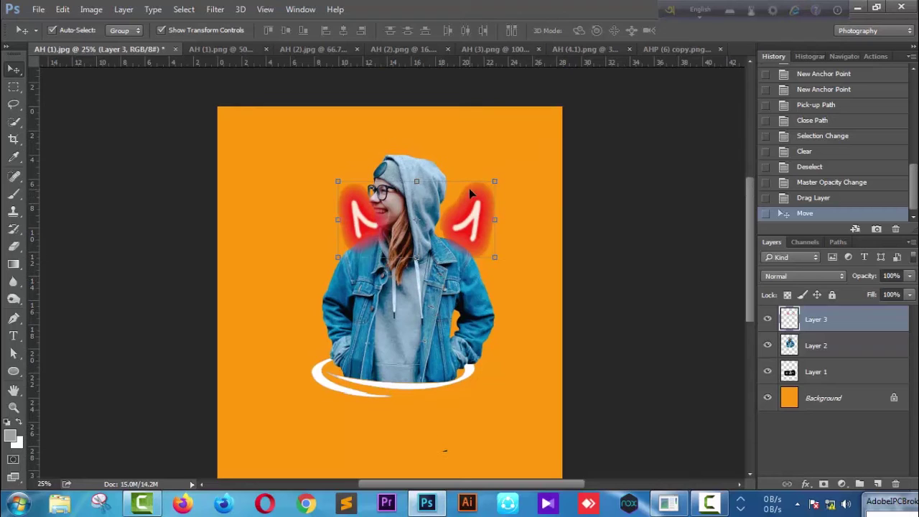
{"action": "mouse_move", "coordinate": [492, 181]}
{"action": "left_mouse_down"}
{"action": "mouse_move", "coordinate": [441, 220]}
{"action": "mouse_move", "coordinate": [426, 154]}
{"action": "left_mouse_up"}
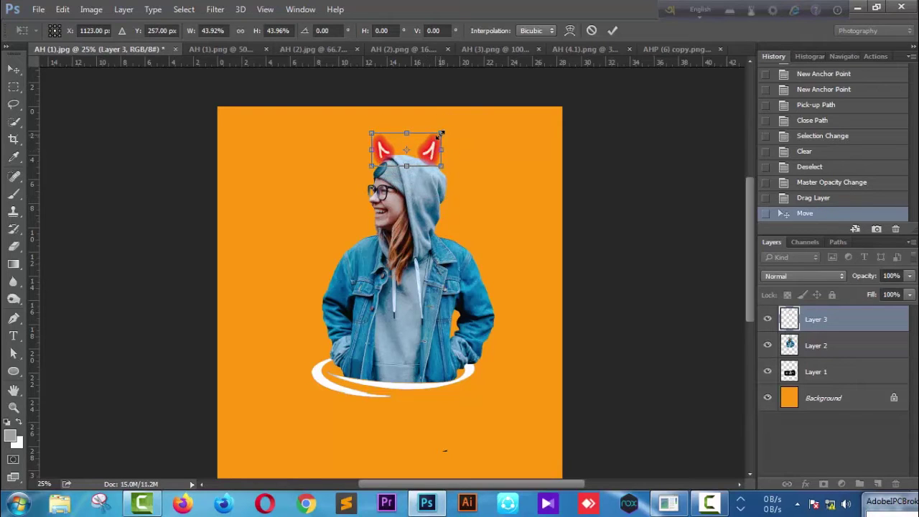
{"action": "key", "text": "shift+Up"}
{"action": "key", "text": "shift+Up"}
{"action": "key", "text": "shift+Up"}
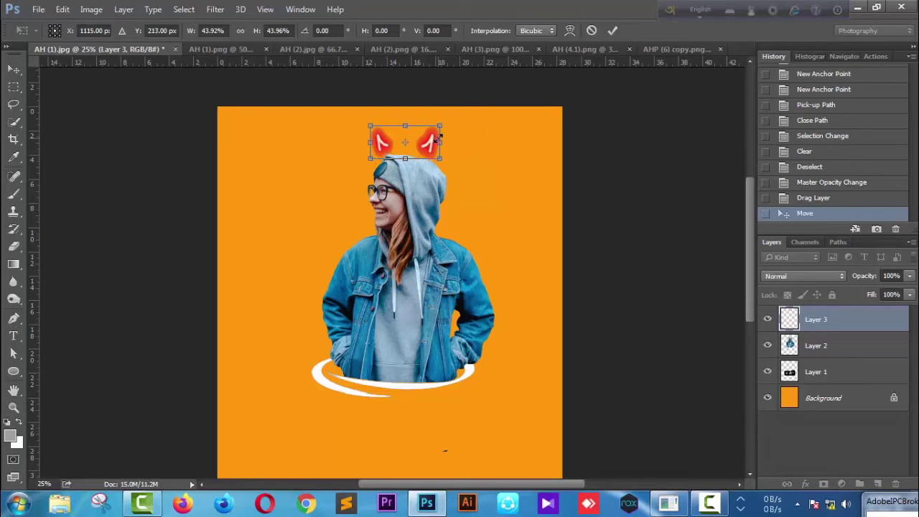
{"action": "key", "text": "Return"}
- Rotate the horns about 6° and nudge them onto the woman's hood
{"action": "key", "text": "shift+Right"}
{"action": "key", "text": "shift+Right"}
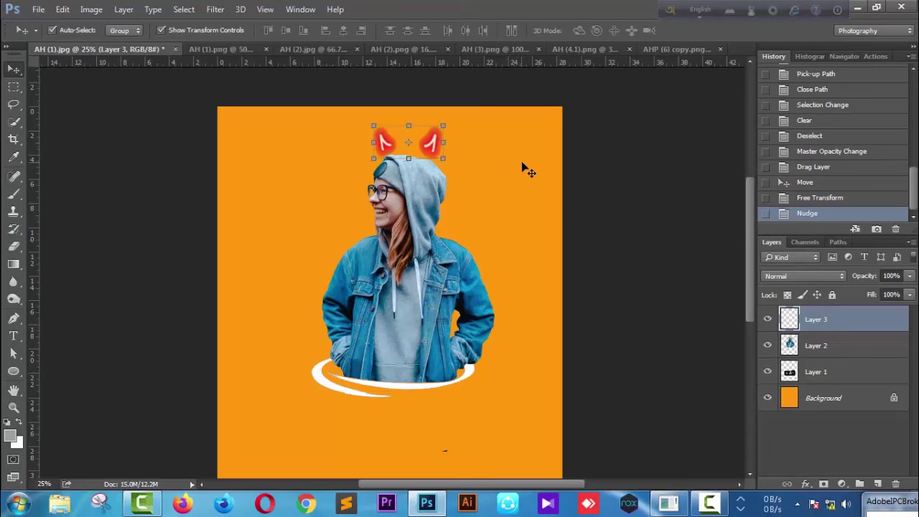
{"action": "left_click_drag", "start_coordinate": [450, 112], "coordinate": [455, 112]}
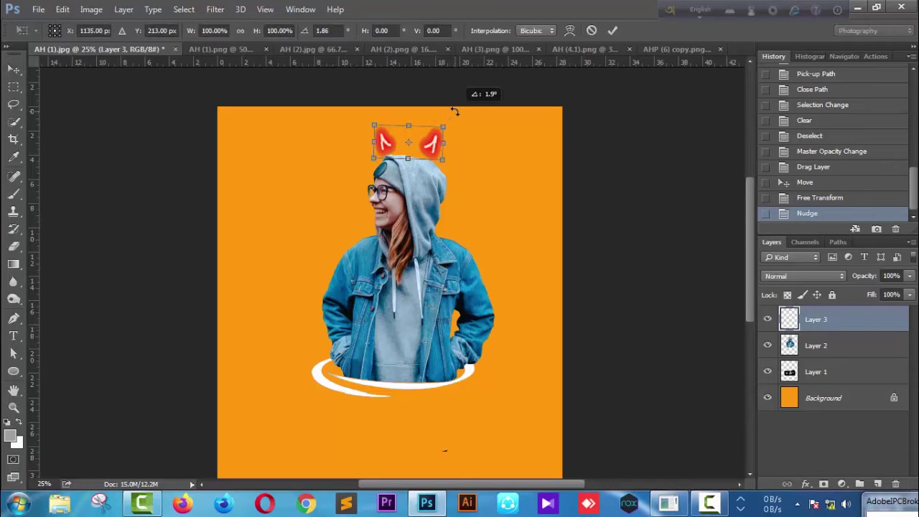
{"action": "key", "text": "Right"}
{"action": "key", "text": "Right"}
{"action": "key", "text": "Right"}
{"action": "key", "text": "Up"}
{"action": "key", "text": "Up"}
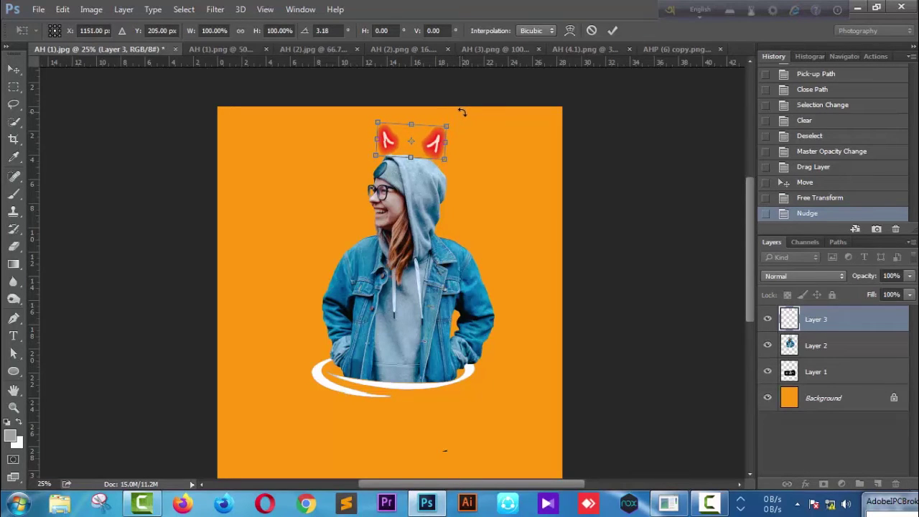
{"action": "left_click_drag", "start_coordinate": [462, 114], "coordinate": [464, 111]}
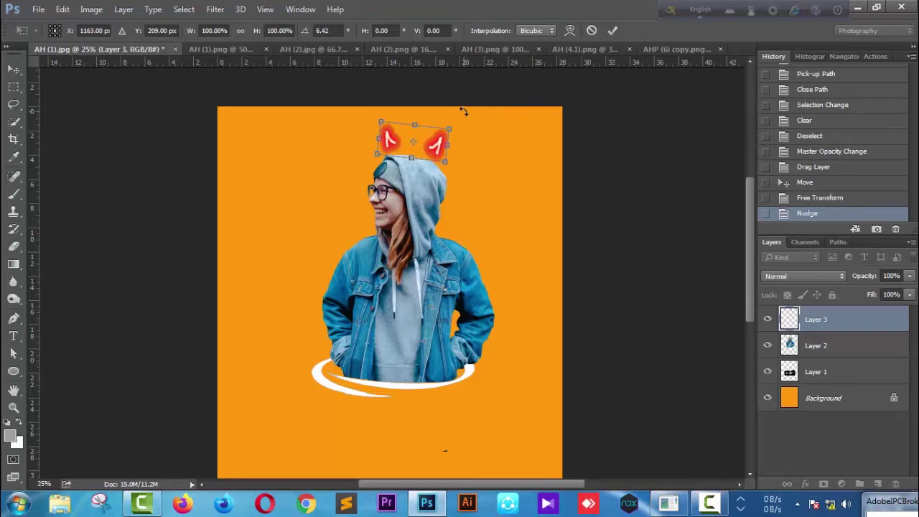
{"action": "key", "text": "Return"}
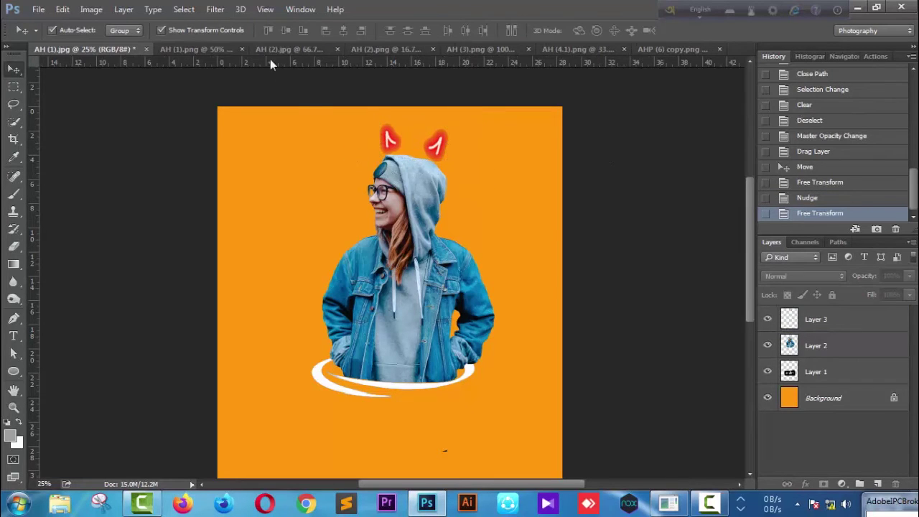
- Try dragging the neon wings image onto the poster and dismiss the locked-layer error
{"action": "left_click", "coordinate": [278, 49]}
{"action": "left_click_drag", "start_coordinate": [313, 237], "coordinate": [110, 64]}
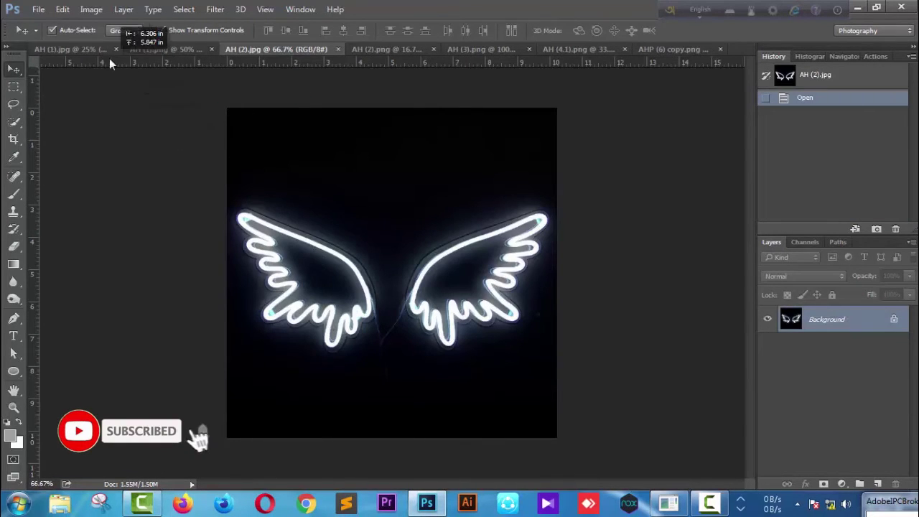
{"action": "left_click", "coordinate": [455, 198]}
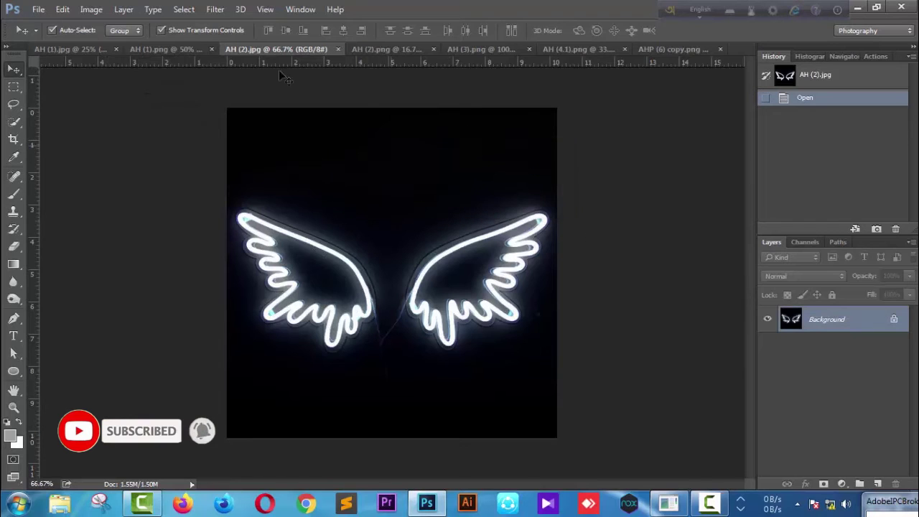
- Close AH (1).png and AH (2).png, then drag the AH (3).png radial glow onto the poster
{"action": "left_click", "coordinate": [213, 48]}
{"action": "left_click", "coordinate": [363, 51]}
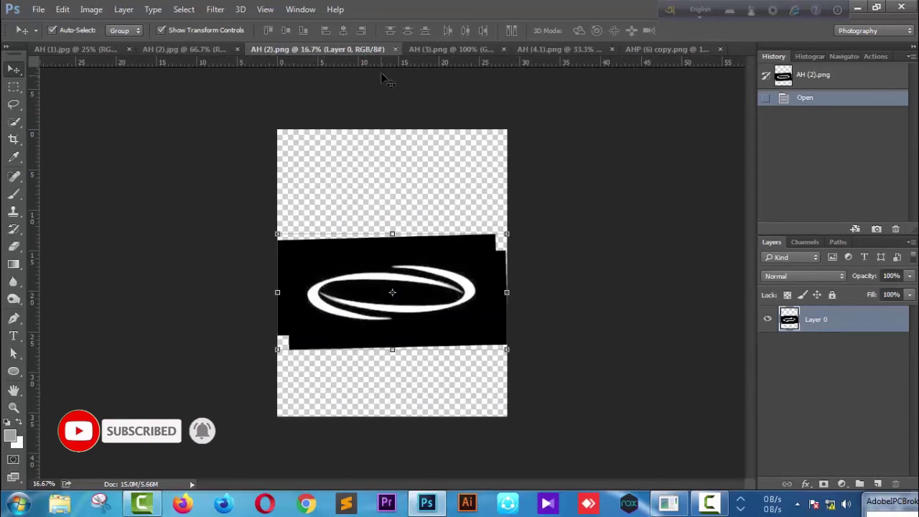
{"action": "left_click", "coordinate": [395, 49]}
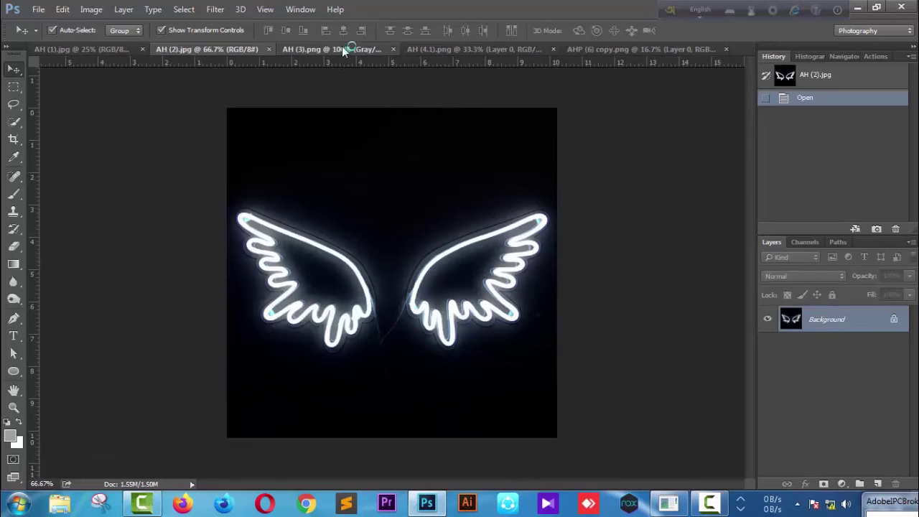
{"action": "left_click", "coordinate": [343, 50]}
{"action": "mouse_move", "coordinate": [392, 257]}
{"action": "left_mouse_down"}
{"action": "mouse_move", "coordinate": [119, 40]}
{"action": "mouse_move", "coordinate": [398, 286]}
{"action": "mouse_move", "coordinate": [521, 224]}
{"action": "left_mouse_up"}
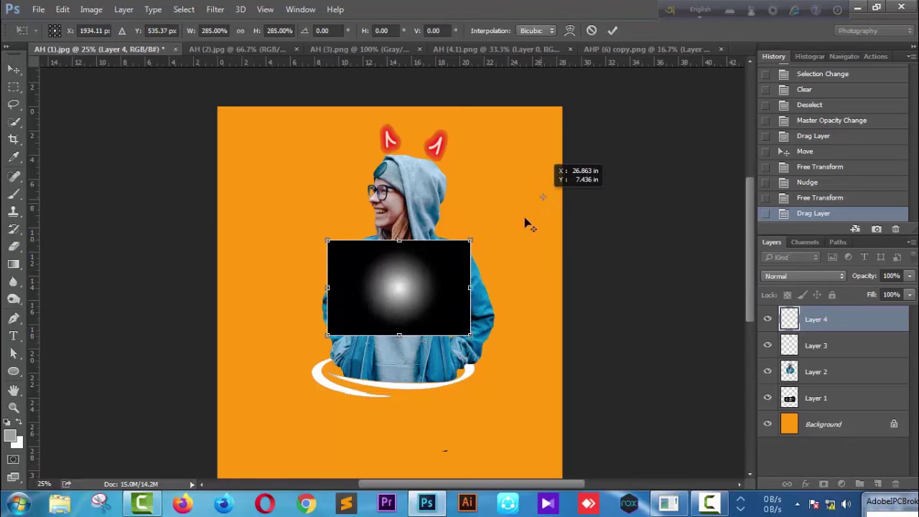
- Place the glow in the poster, enlarge it, and move it beneath the woman's layer
{"action": "key", "text": "Return"}
{"action": "left_click_drag", "start_coordinate": [496, 216], "coordinate": [592, 170]}
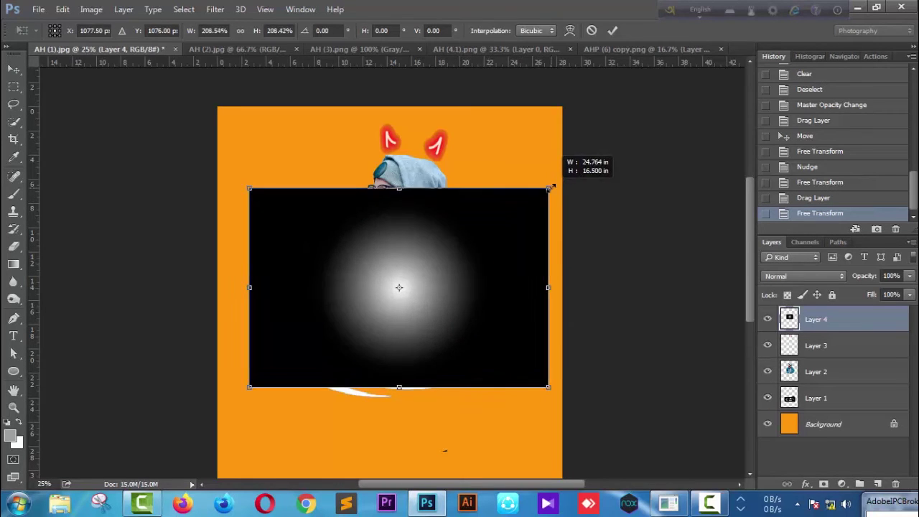
{"action": "key", "text": "Return"}
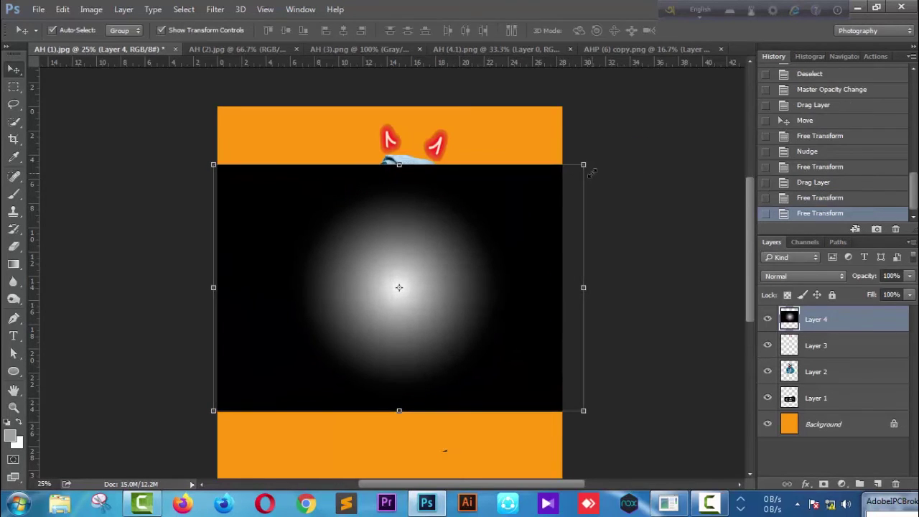
{"action": "left_click_drag", "start_coordinate": [855, 323], "coordinate": [812, 385]}
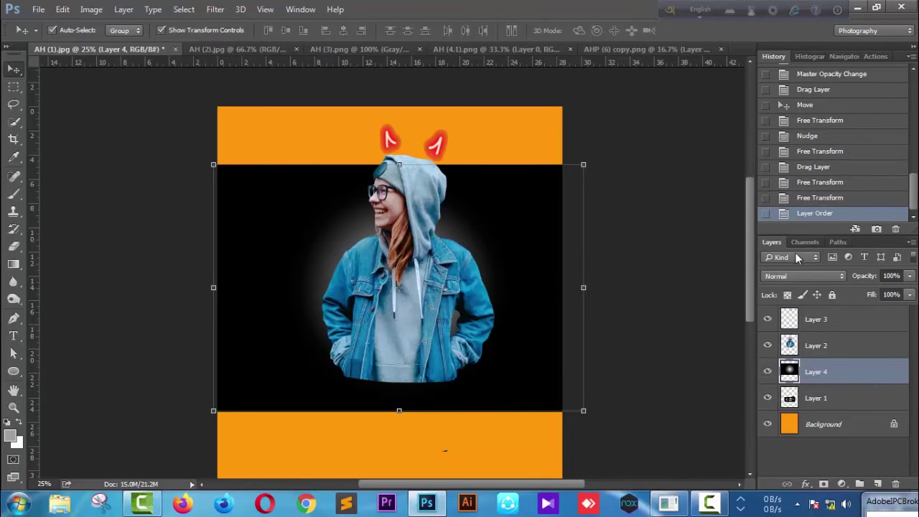
- Try Lighter Color and Lighten blend modes on the glow, settling on Screen
{"action": "left_click", "coordinate": [812, 276]}
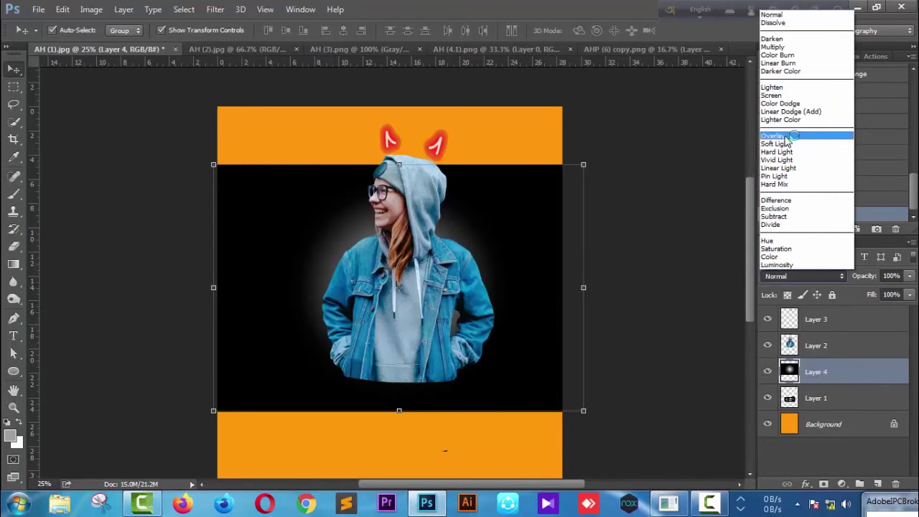
{"action": "left_click", "coordinate": [797, 119]}
{"action": "left_click_drag", "start_coordinate": [584, 165], "coordinate": [596, 155]}
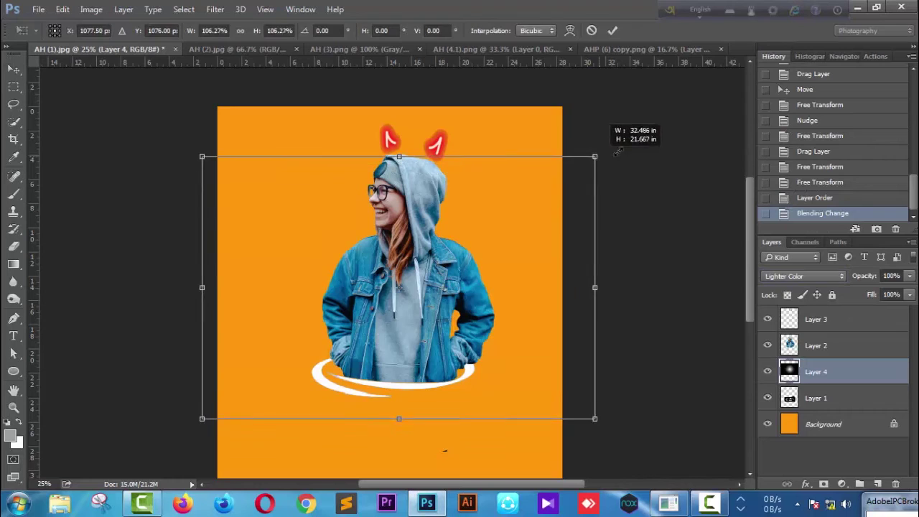
{"action": "key", "text": "Return"}
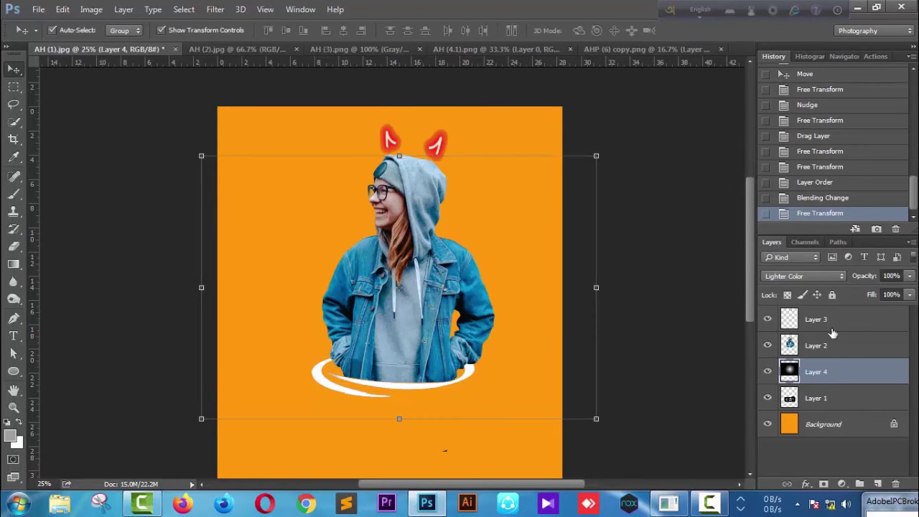
{"action": "left_click", "coordinate": [824, 280]}
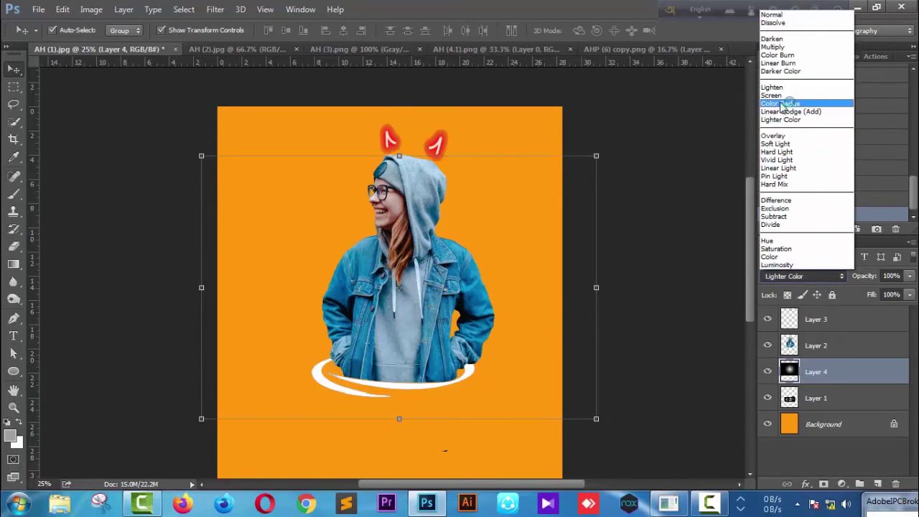
{"action": "key", "text": "Escape"}
{"action": "left_click", "coordinate": [810, 280]}
{"action": "left_click", "coordinate": [782, 91]}
{"action": "left_click", "coordinate": [800, 280]}
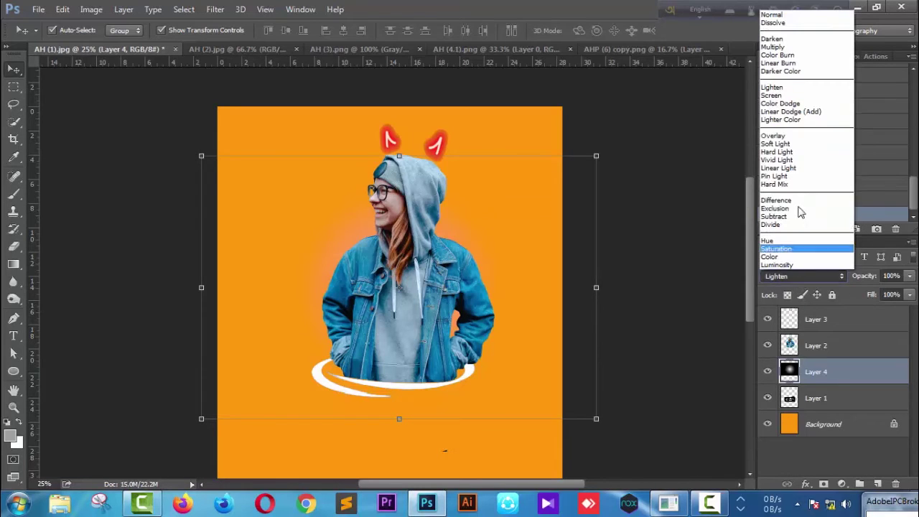
{"action": "left_click", "coordinate": [775, 96]}
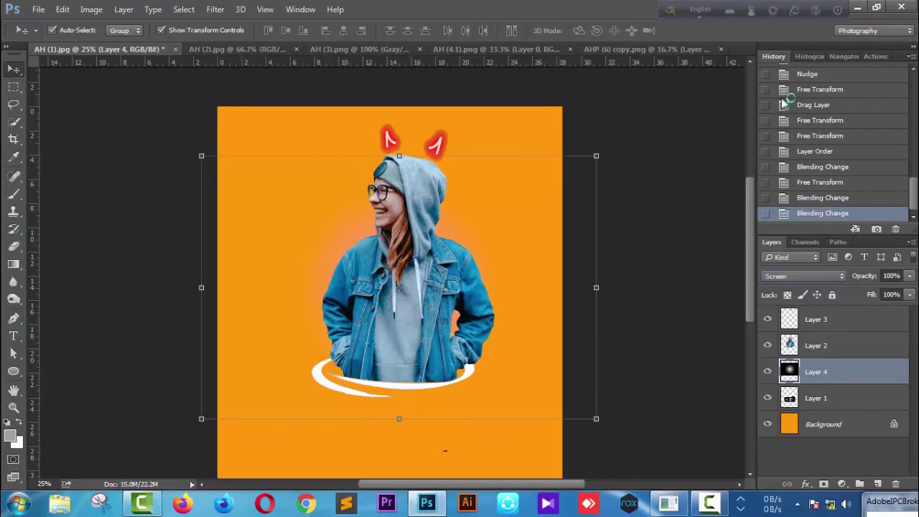
- Enlarge the glow layer further to about 205 percent
{"action": "left_click_drag", "start_coordinate": [595, 154], "coordinate": [677, 132]}
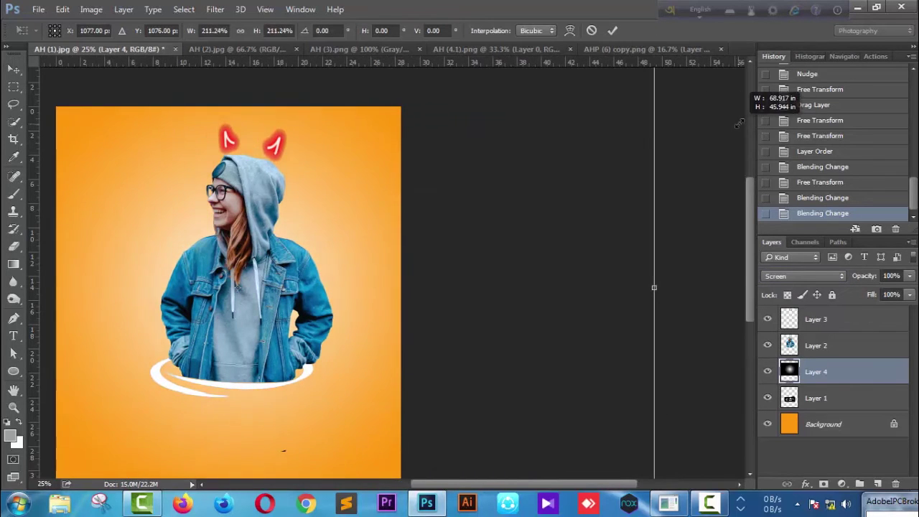
{"action": "left_click_drag", "start_coordinate": [676, 132], "coordinate": [683, 166]}
{"action": "key", "text": "Return"}
{"action": "key", "text": "ctrl+t"}
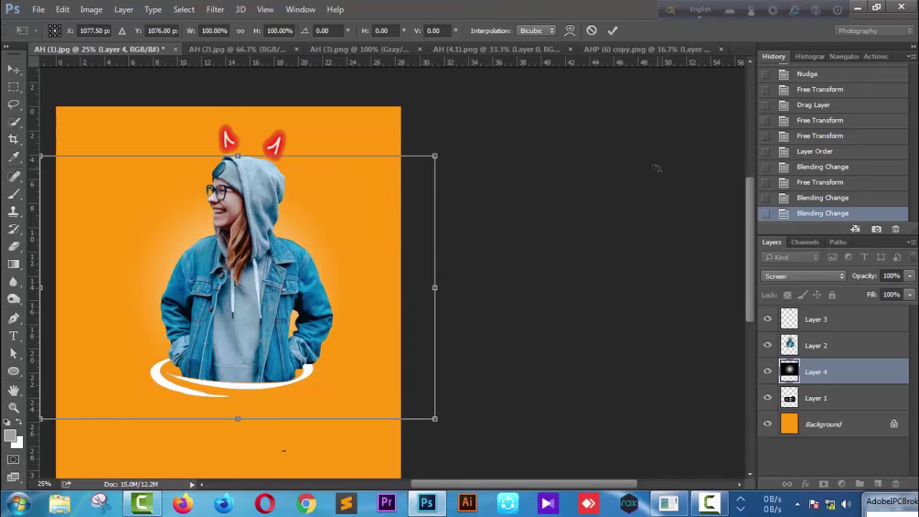
{"action": "key", "text": "ctrl+minus"}
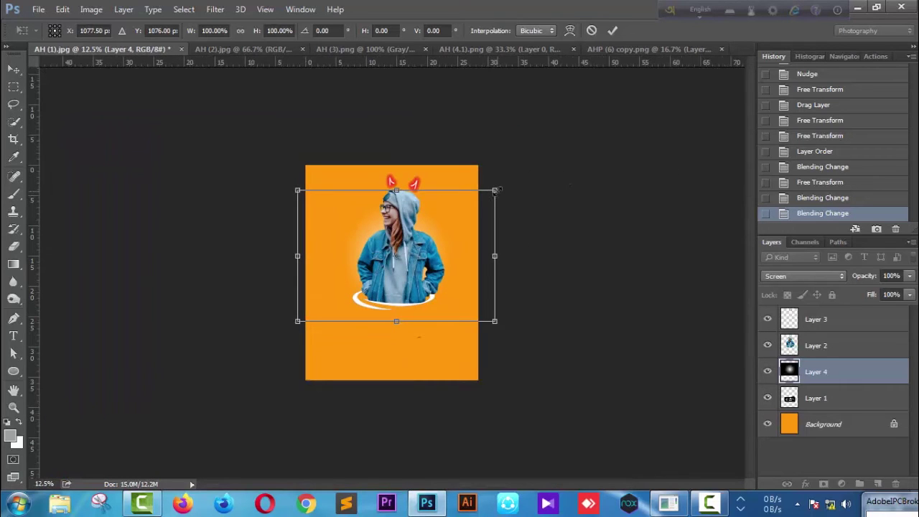
{"action": "left_click_drag", "start_coordinate": [497, 190], "coordinate": [596, 112]}
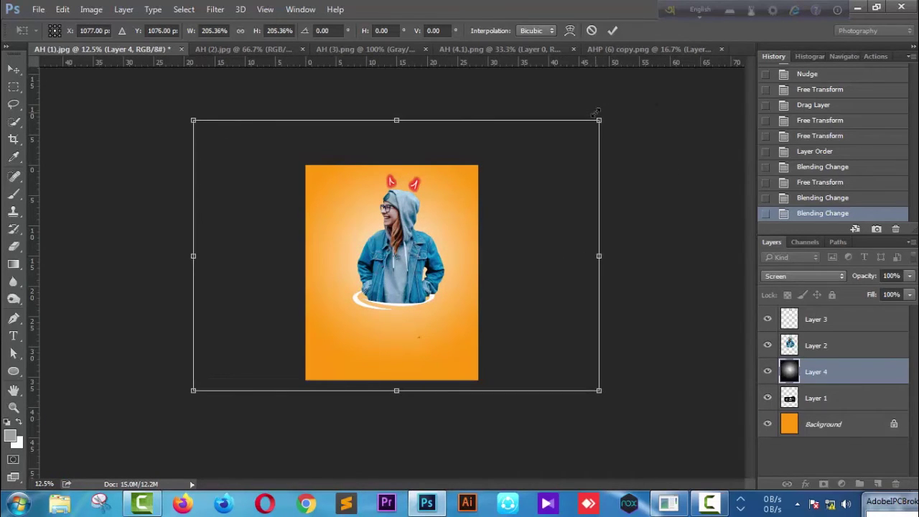
{"action": "key", "text": "Return"}
- Nudge the glow slightly right and return to the AH (3).png glow image
{"action": "left_click", "coordinate": [613, 226]}
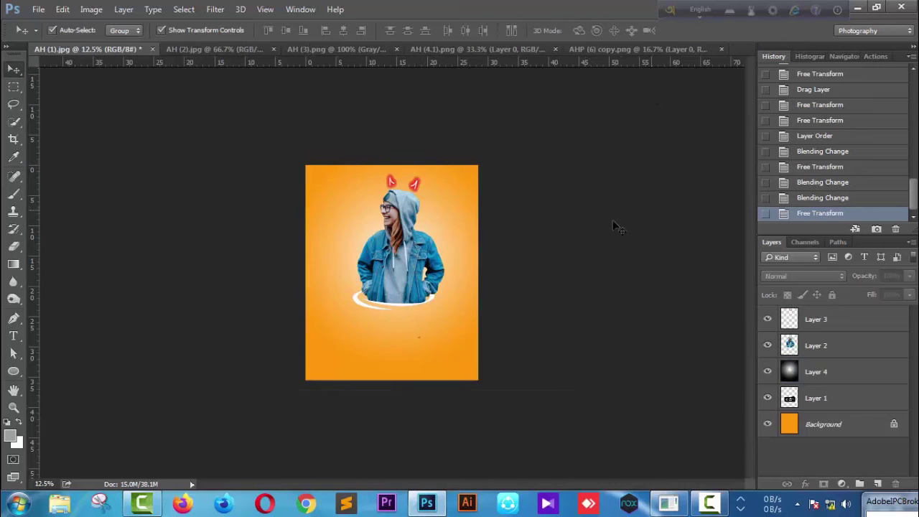
{"action": "left_click", "coordinate": [364, 250]}
{"action": "key", "text": "shift+Right"}
{"action": "key", "text": "shift+Right"}
{"action": "key", "text": "shift+Right"}
{"action": "key", "text": "shift+Right"}
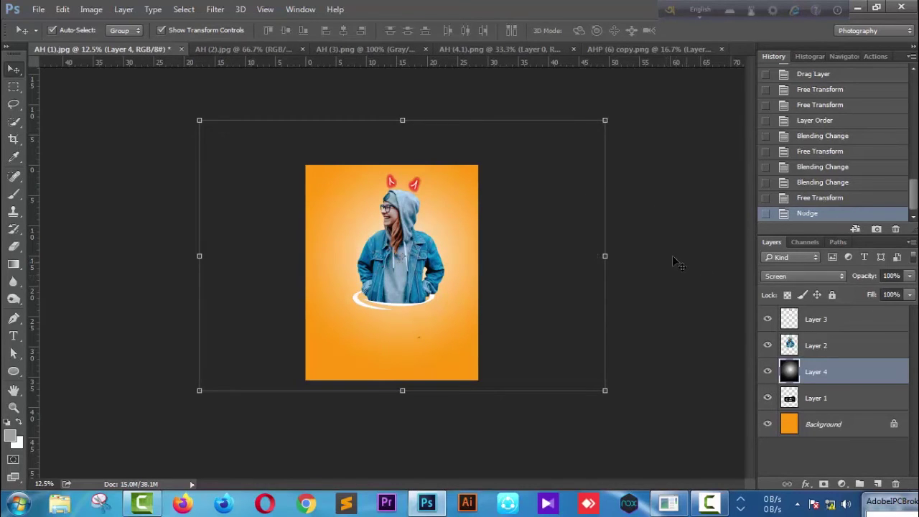
{"action": "left_click", "coordinate": [387, 48]}
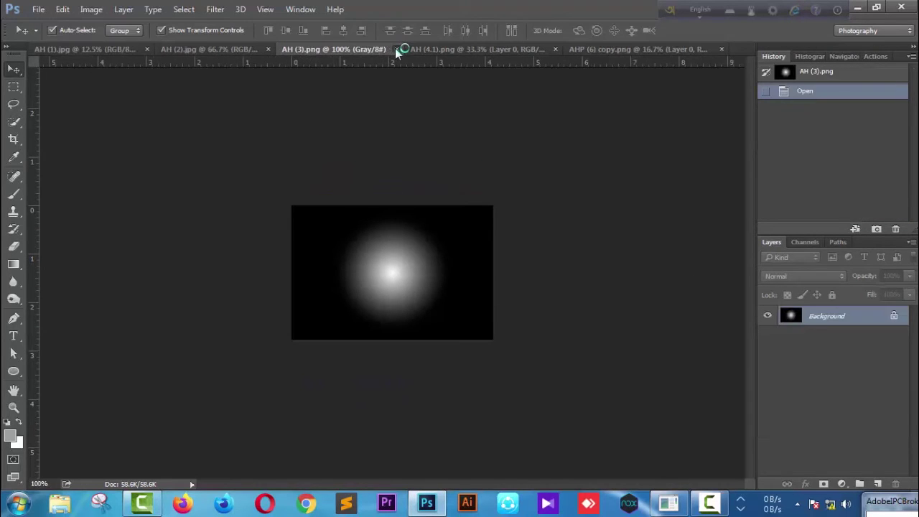
- Bring the COOLEST text onto the poster and enlarge it to about double size
{"action": "left_click", "coordinate": [394, 48]}
{"action": "left_click_drag", "start_coordinate": [336, 293], "coordinate": [116, 53]}
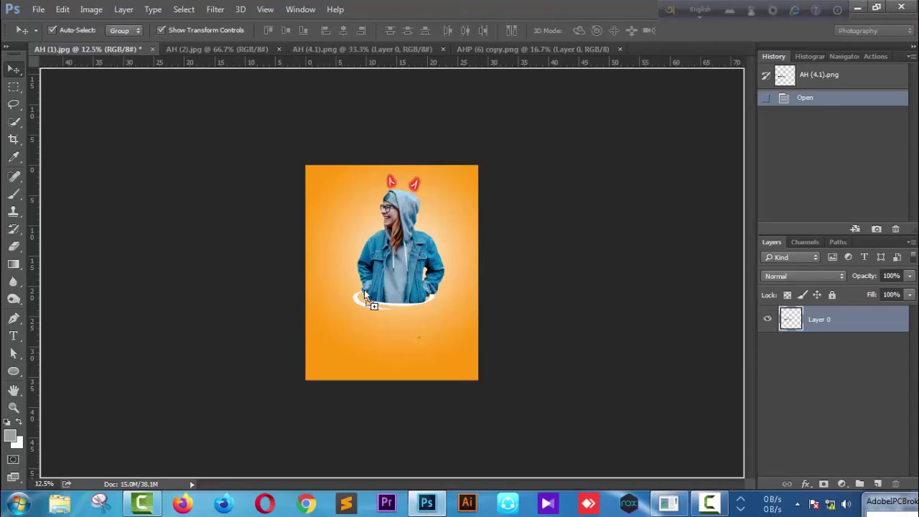
{"action": "mouse_move", "coordinate": [116, 51]}
{"action": "left_mouse_down"}
{"action": "mouse_move", "coordinate": [394, 343]}
{"action": "mouse_move", "coordinate": [449, 318]}
{"action": "left_mouse_up"}
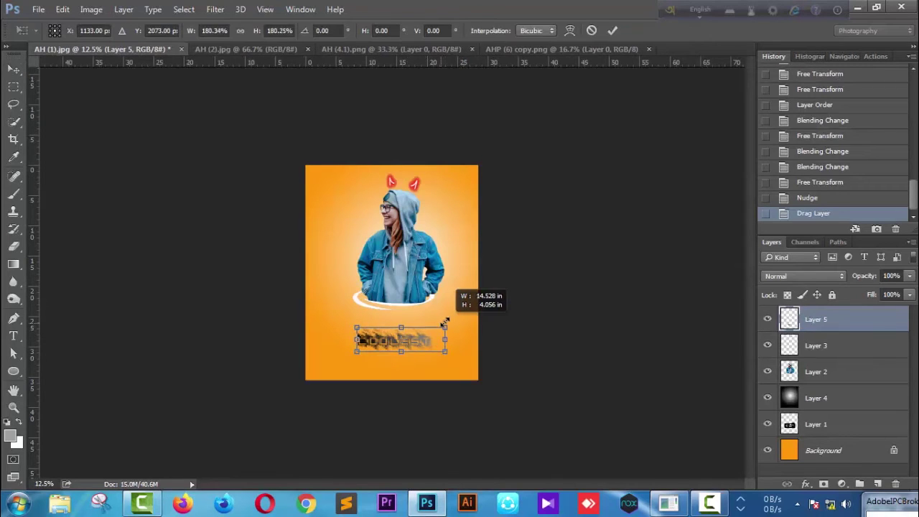
{"action": "left_click_drag", "start_coordinate": [416, 346], "coordinate": [422, 336]}
{"action": "key", "text": "Return"}
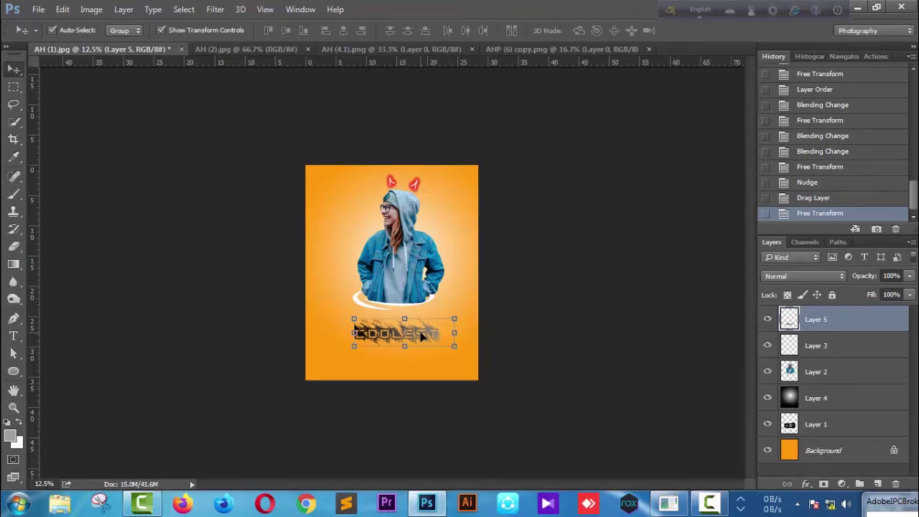
- Select Layers 3, 2, 4 and 1 and nudge the whole design down slightly
{"action": "left_click", "coordinate": [864, 347], "text": "shift"}
{"action": "left_click", "coordinate": [855, 371], "text": "shift"}
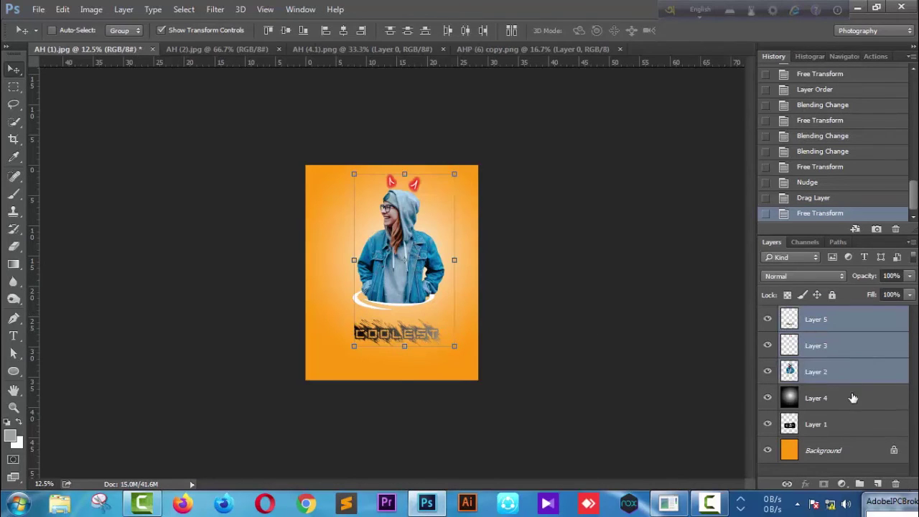
{"action": "left_click", "coordinate": [851, 397], "text": "shift"}
{"action": "left_click", "coordinate": [846, 424], "text": "shift"}
{"action": "key", "text": "shift+Down"}
{"action": "key", "text": "shift+Down"}
{"action": "key", "text": "shift+Down"}
{"action": "key", "text": "shift+Down"}
{"action": "key", "text": "shift+Down"}
{"action": "key", "text": "shift+Down"}
{"action": "key", "text": "shift+Down"}
{"action": "key", "text": "shift+Down"}
{"action": "key", "text": "shift+Down"}
{"action": "key", "text": "Up"}
{"action": "key", "text": "Up"}
{"action": "key", "text": "Up"}
{"action": "key", "text": "Up"}
{"action": "key", "text": "Up"}
{"action": "key", "text": "Up"}
{"action": "key", "text": "Up"}
{"action": "key", "text": "Up"}
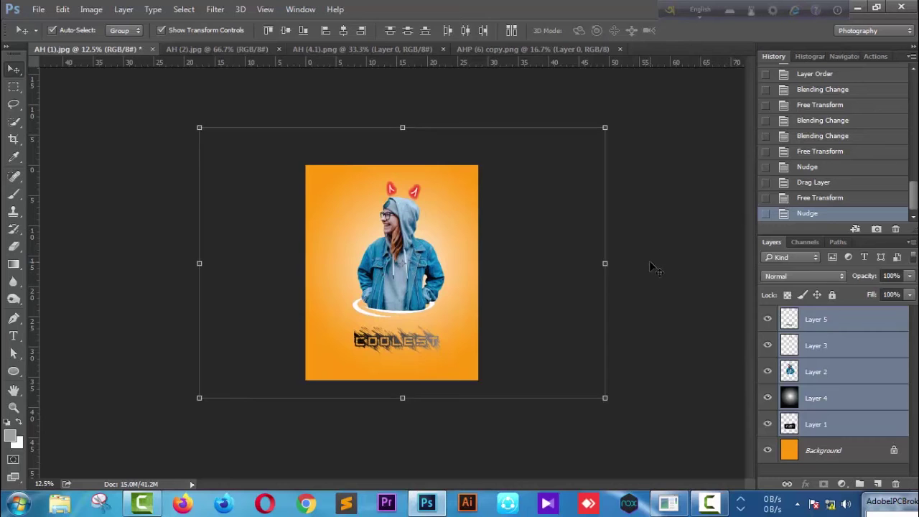
{"action": "left_click", "coordinate": [382, 49]}
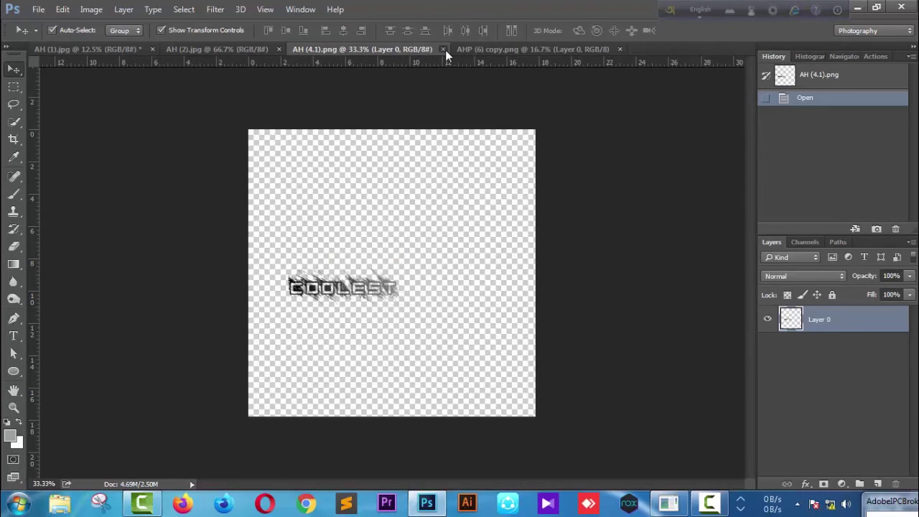
- Close AH (4.1).png and AHP (6) copy.png, then place the AH (2).jpg wings beneath the girl layer
{"action": "left_click", "coordinate": [445, 49]}
{"action": "left_click", "coordinate": [454, 50]}
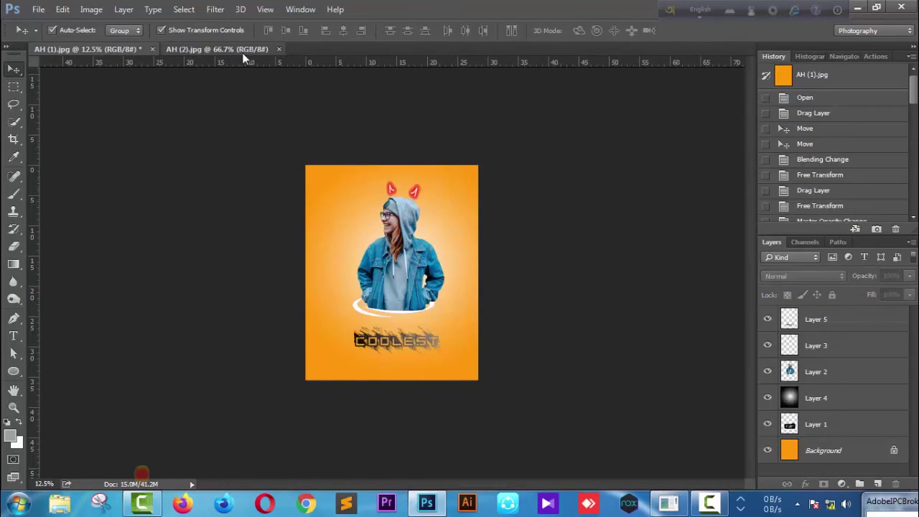
{"action": "left_click", "coordinate": [242, 51]}
{"action": "mouse_move", "coordinate": [392, 272]}
{"action": "left_mouse_down"}
{"action": "mouse_move", "coordinate": [129, 68]}
{"action": "mouse_move", "coordinate": [384, 226]}
{"action": "left_mouse_up"}
{"action": "mouse_move", "coordinate": [853, 325]}
{"action": "left_mouse_down"}
{"action": "mouse_move", "coordinate": [864, 360]}
{"action": "mouse_move", "coordinate": [857, 413]}
{"action": "left_mouse_up"}
- Scale and position the wings over the poster's upper part, about 87 percent
{"action": "left_click_drag", "start_coordinate": [420, 213], "coordinate": [483, 203]}
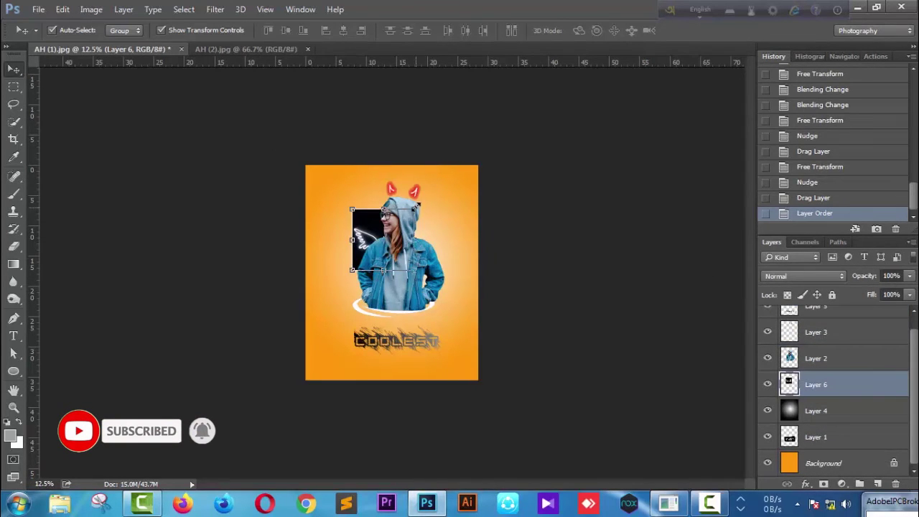
{"action": "left_click_drag", "start_coordinate": [446, 232], "coordinate": [465, 234]}
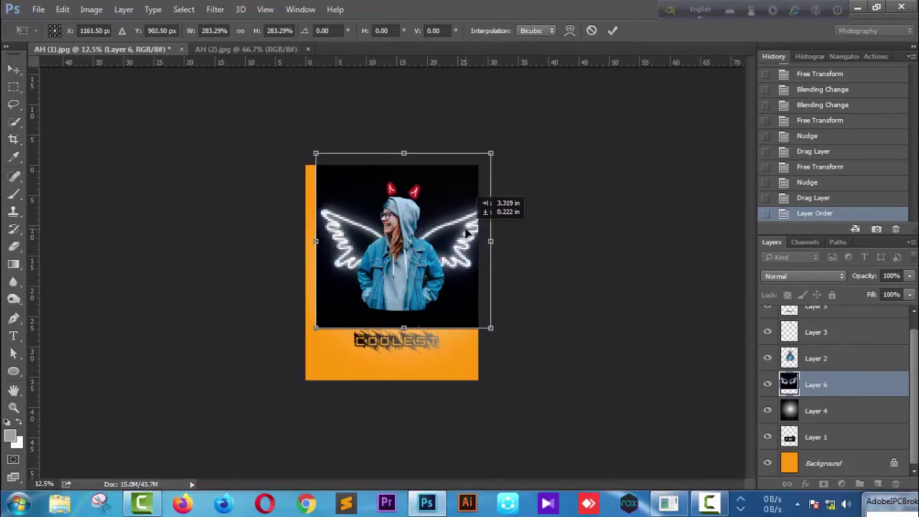
{"action": "key", "text": "Return"}
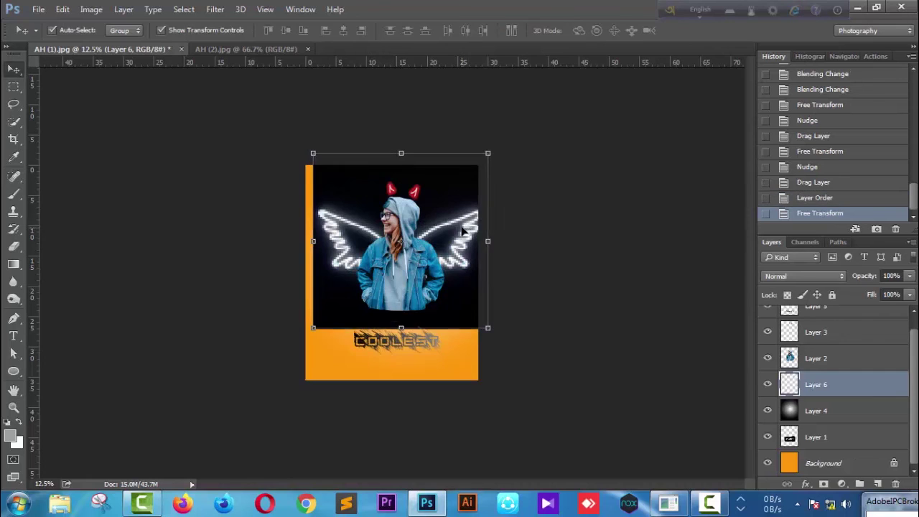
{"action": "left_click_drag", "start_coordinate": [487, 152], "coordinate": [478, 164]}
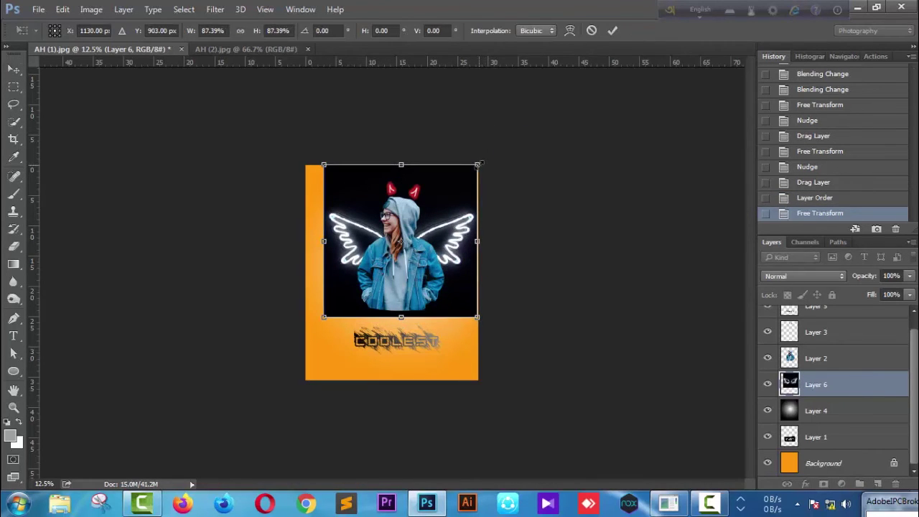
{"action": "key", "text": "Return"}
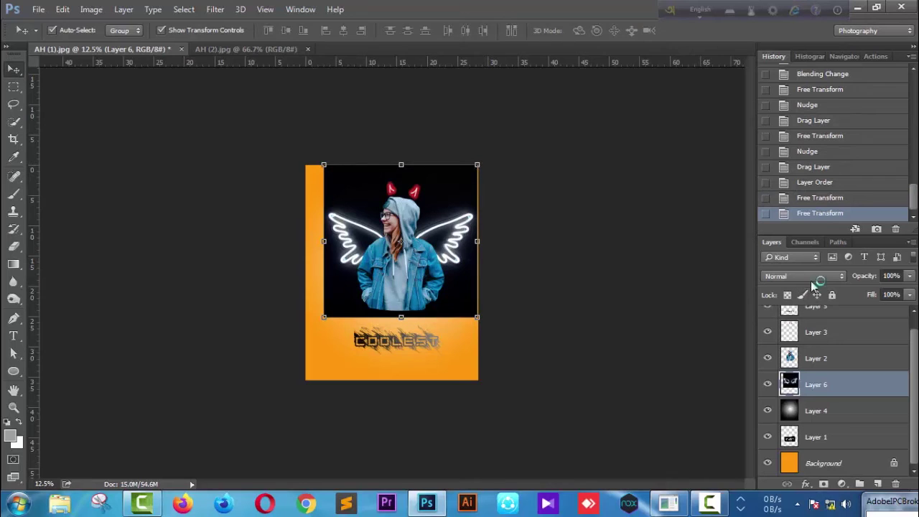
- Blend the wings with Lighter Color and shift Layers 2, 1, 3 and 5 slightly left
{"action": "left_click", "coordinate": [815, 277]}
{"action": "left_click", "coordinate": [796, 120]}
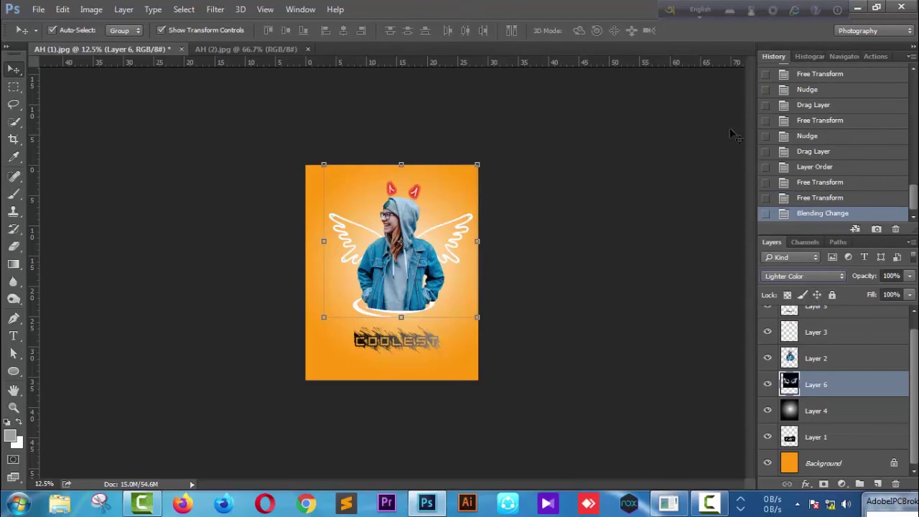
{"action": "left_click", "coordinate": [853, 366]}
{"action": "scroll", "coordinate": [833, 411], "scroll_direction": "up", "scroll_amount": 1}
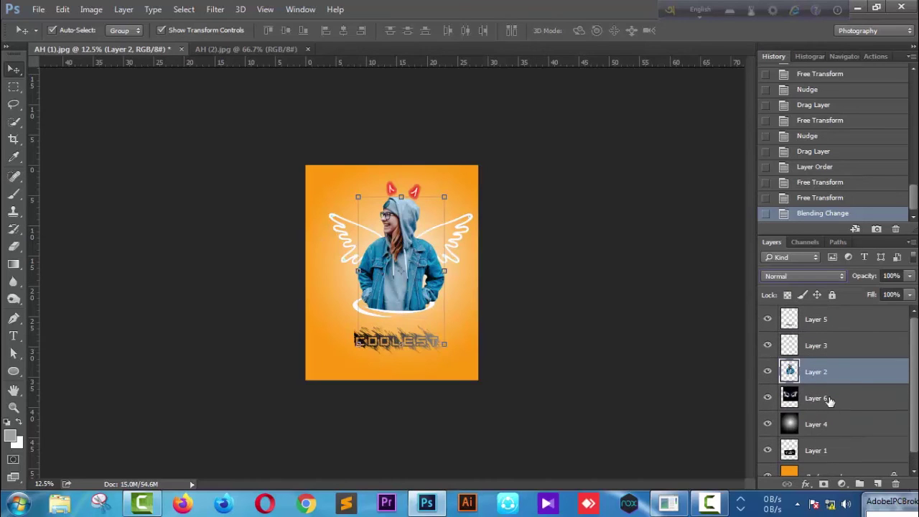
{"action": "left_click", "coordinate": [819, 451], "text": "ctrl"}
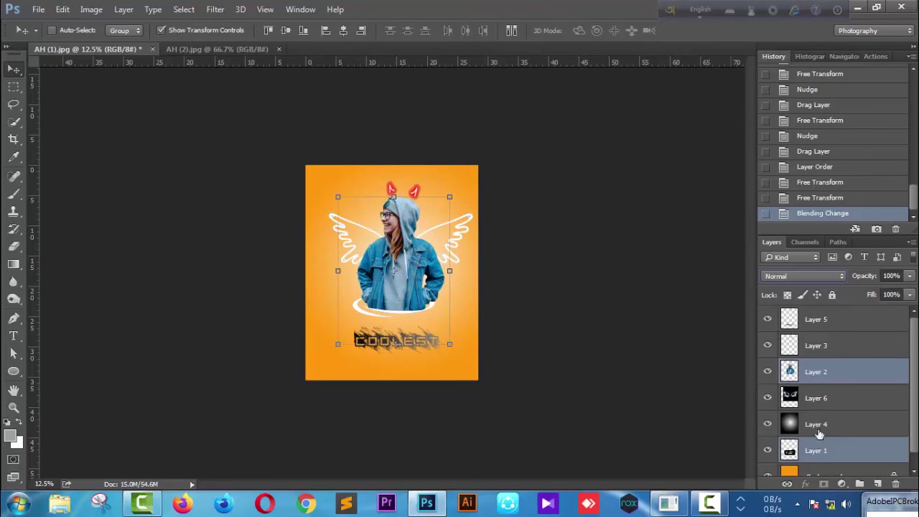
{"action": "left_click", "coordinate": [825, 348], "text": "ctrl"}
{"action": "left_click", "coordinate": [831, 331], "text": "ctrl"}
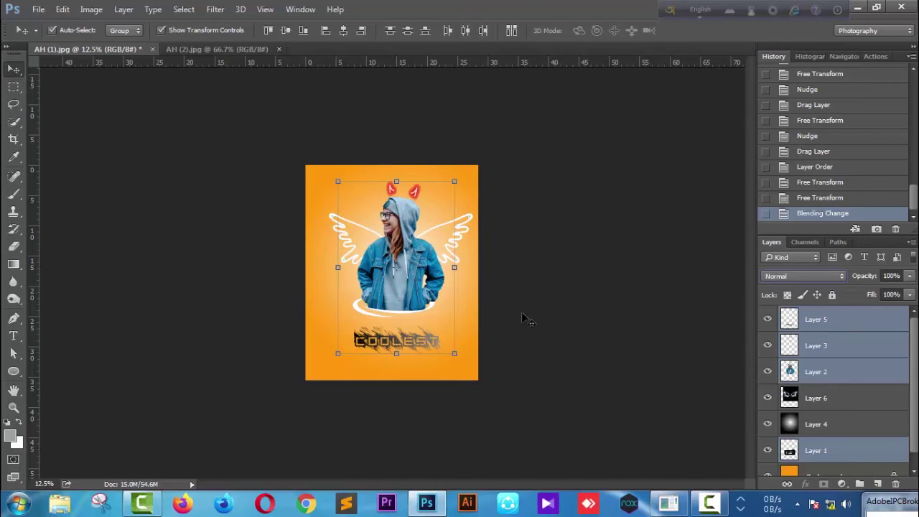
{"action": "left_click_drag", "start_coordinate": [413, 279], "coordinate": [405, 282]}
{"action": "left_click", "coordinate": [448, 251]}
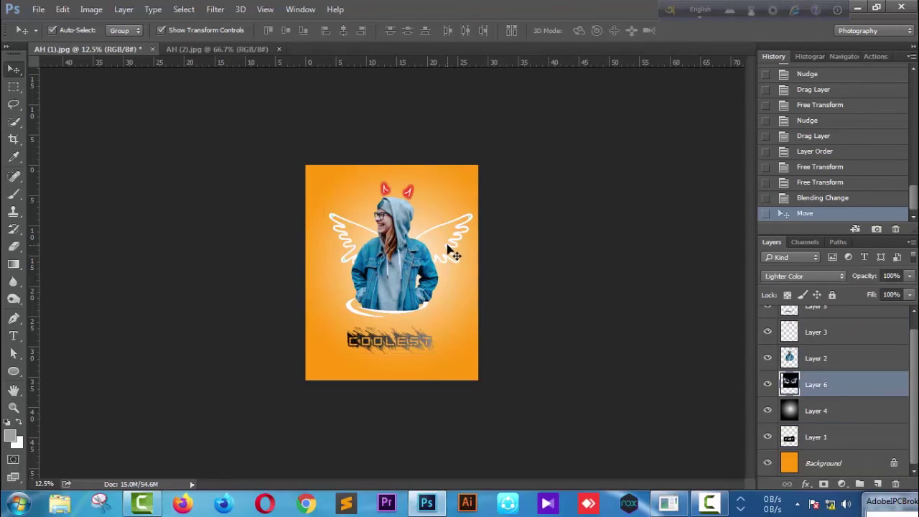
- Enlarge the wings by dragging their lower-left corner handle
{"action": "key", "text": "ctrl+t"}
{"action": "key", "text": "Return"}
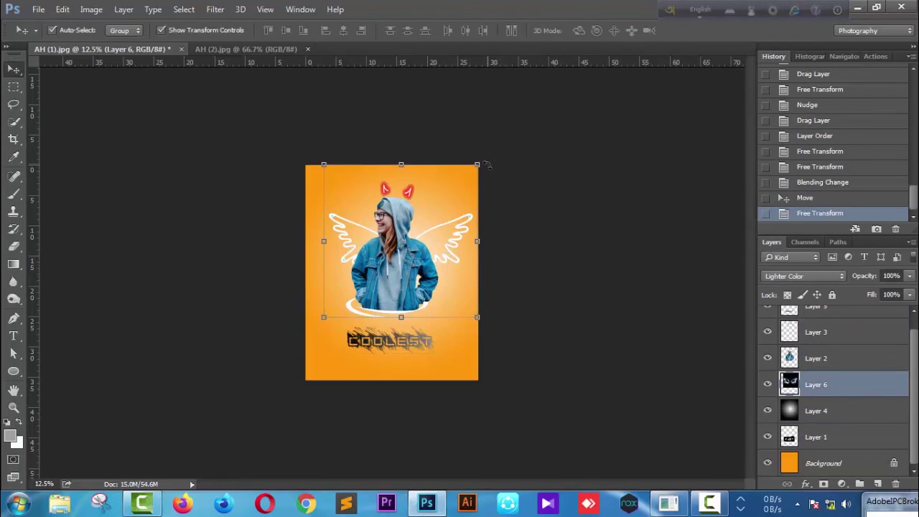
{"action": "key", "text": "ctrl+t"}
{"action": "left_click_drag", "start_coordinate": [478, 165], "coordinate": [479, 164]}
{"action": "key", "text": "Return"}
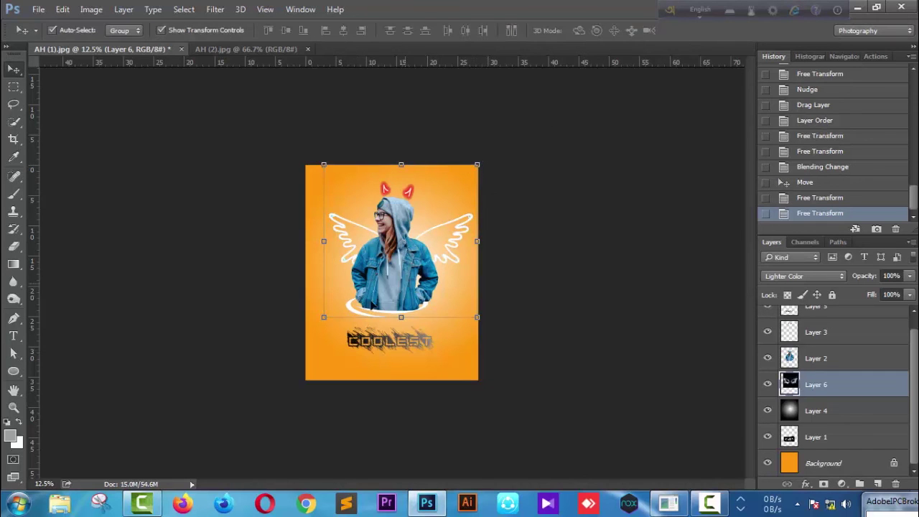
{"action": "left_click_drag", "start_coordinate": [324, 317], "coordinate": [319, 321]}
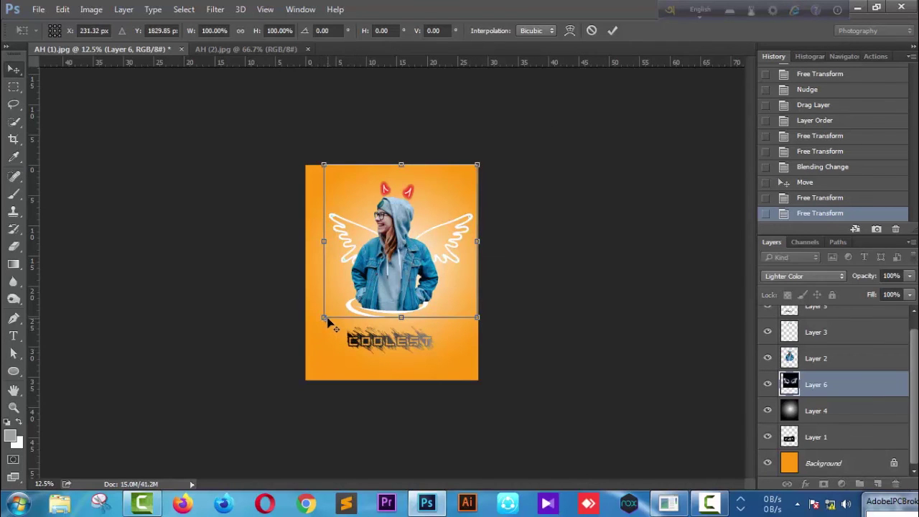
{"action": "key", "text": "Return"}
- Scale the wings to about 123 percent, nudge them left, then shrink slightly to about 93 percent
{"action": "key", "text": "ctrl+plus"}
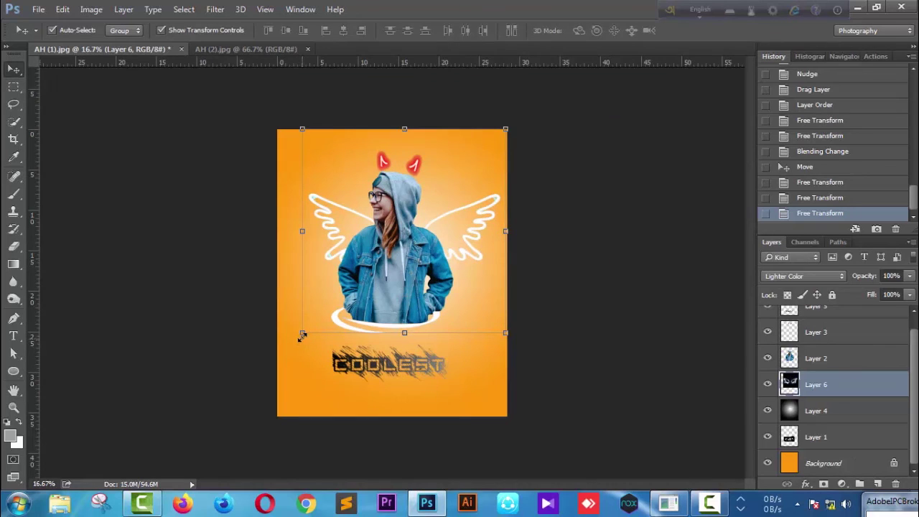
{"action": "left_click_drag", "start_coordinate": [303, 333], "coordinate": [280, 355]}
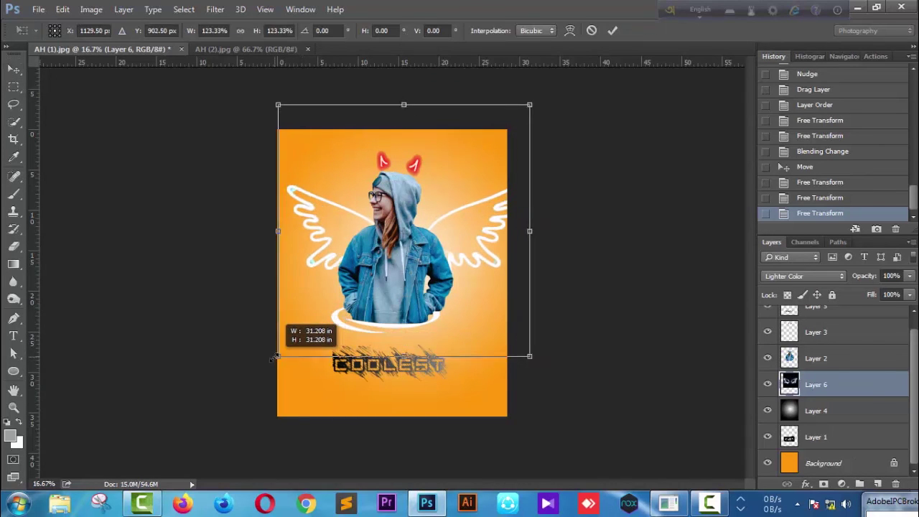
{"action": "key", "text": "Return"}
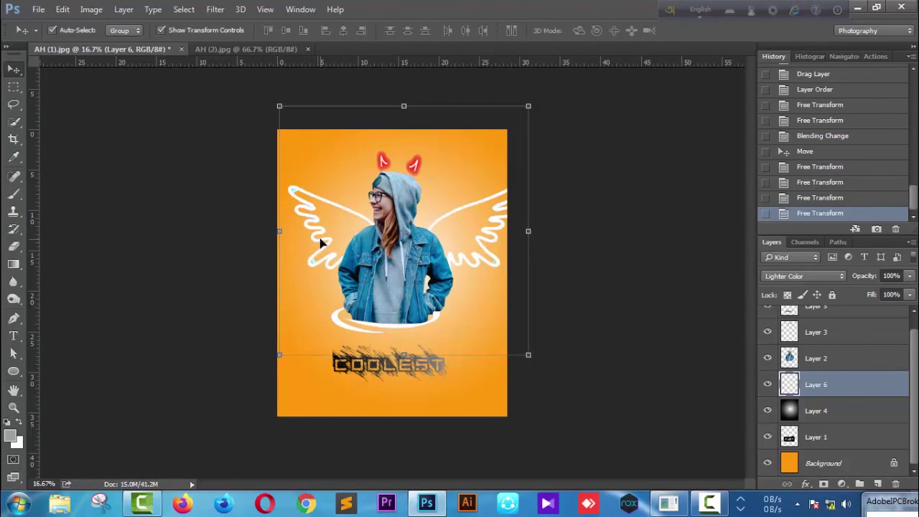
{"action": "key", "text": "shift+Left"}
{"action": "key", "text": "shift+Left"}
{"action": "key", "text": "shift+Left"}
{"action": "key", "text": "shift+Left"}
{"action": "key", "text": "shift+Left"}
{"action": "key", "text": "shift+Left"}
{"action": "key", "text": "shift+Left"}
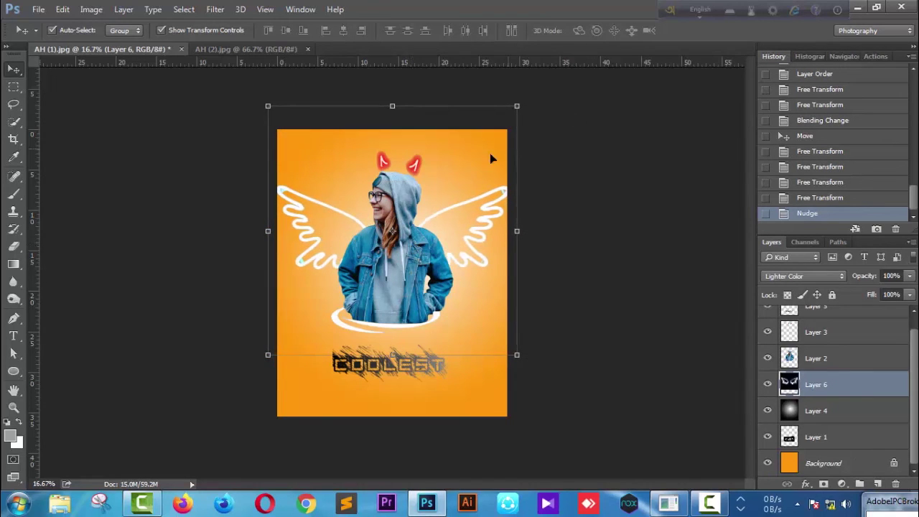
{"action": "left_click_drag", "start_coordinate": [520, 106], "coordinate": [510, 115]}
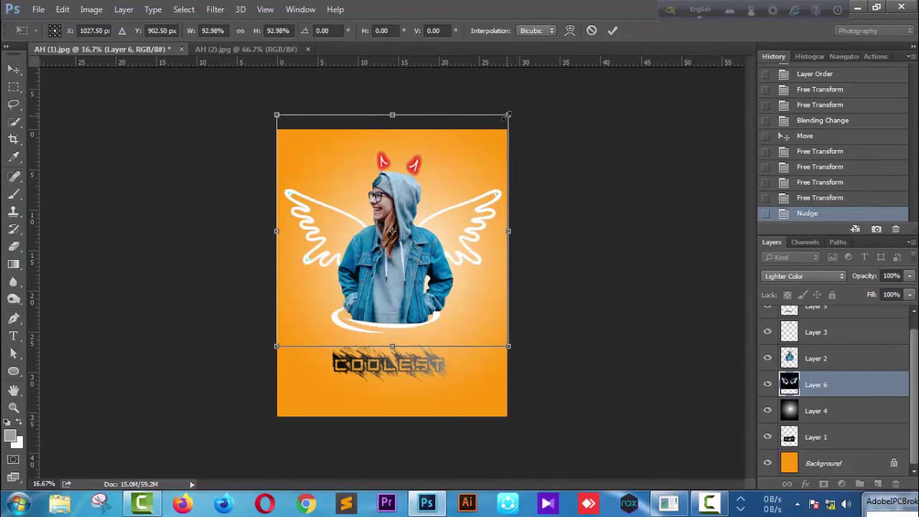
{"action": "key", "text": "Return"}
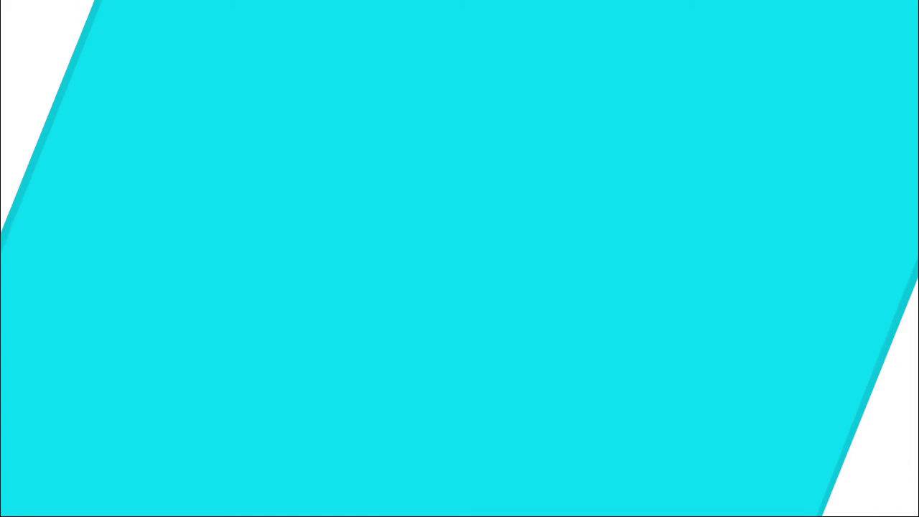